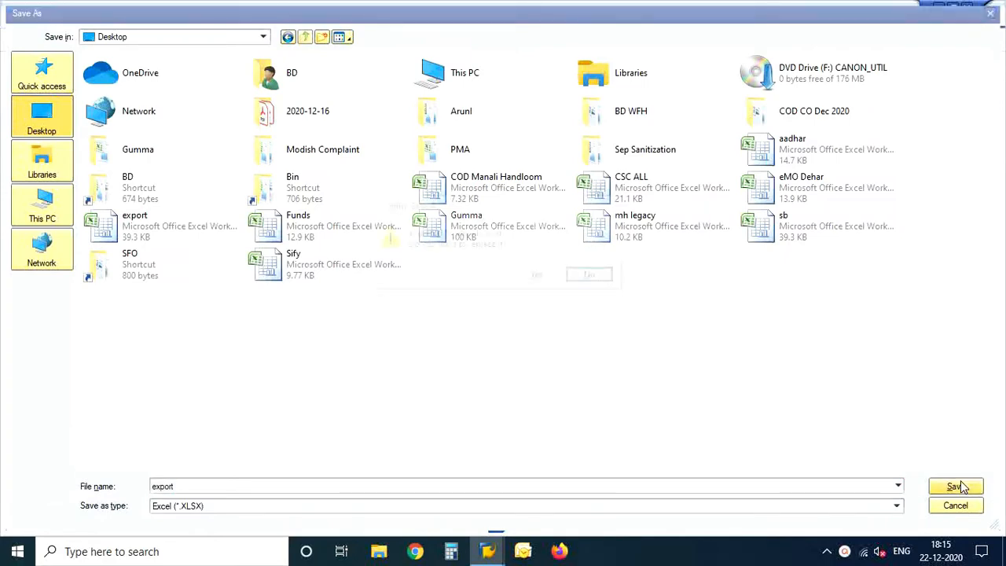
# Overwrite the existing export.XLSX on the Desktop with the warehouse stock list and allow access to the exported file.
pyautogui.click(538, 276)
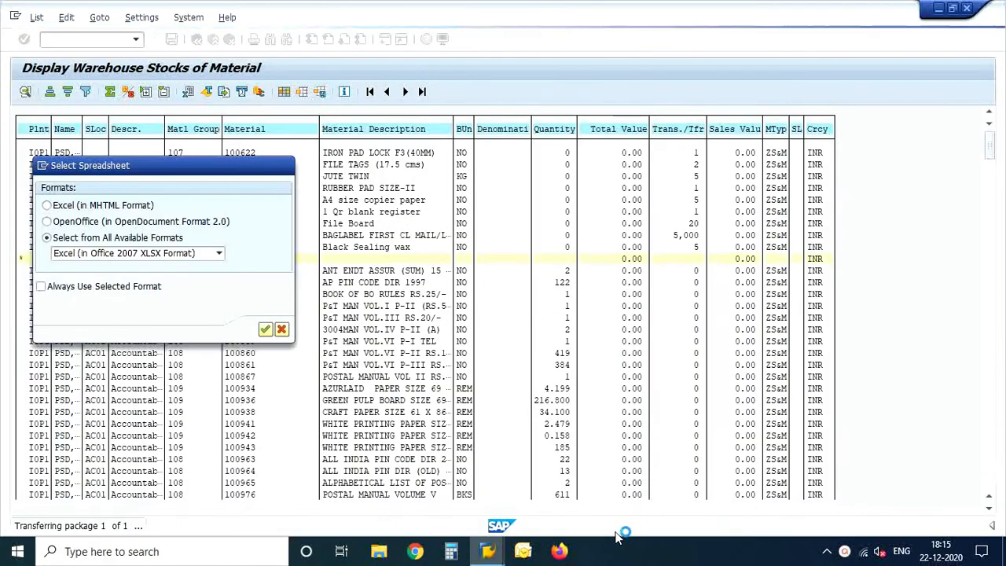
pyautogui.click(60, 277)
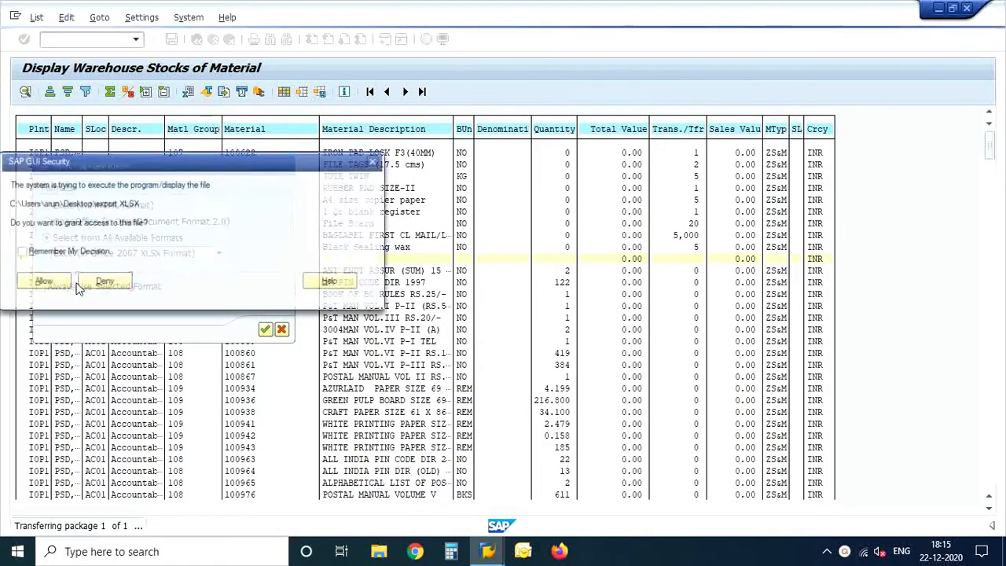
pyautogui.click(50, 285)
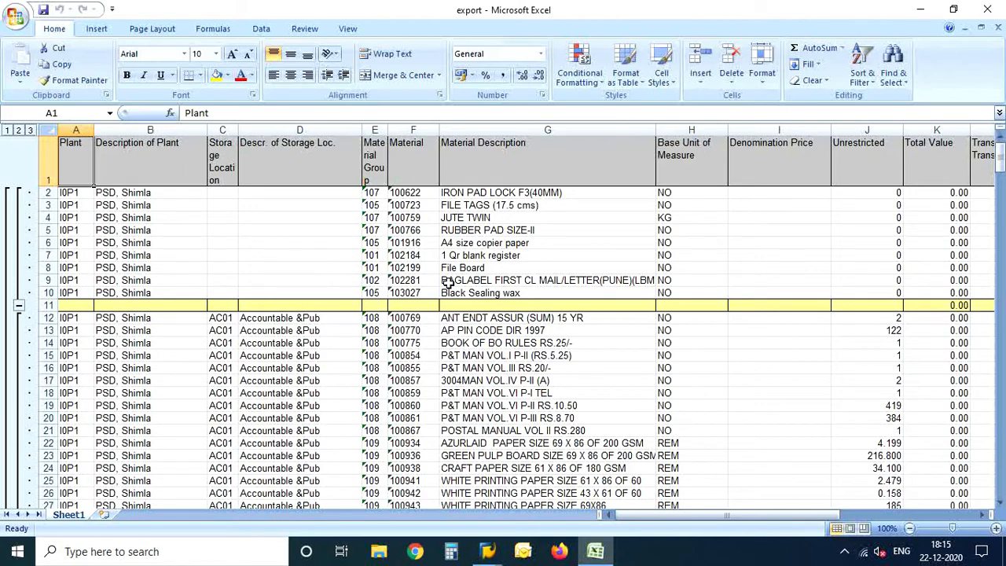
# Search the exported stock sheet for SB-103 and select the material number of the matching item.
pyautogui.hotkey('ctrl', 'f')
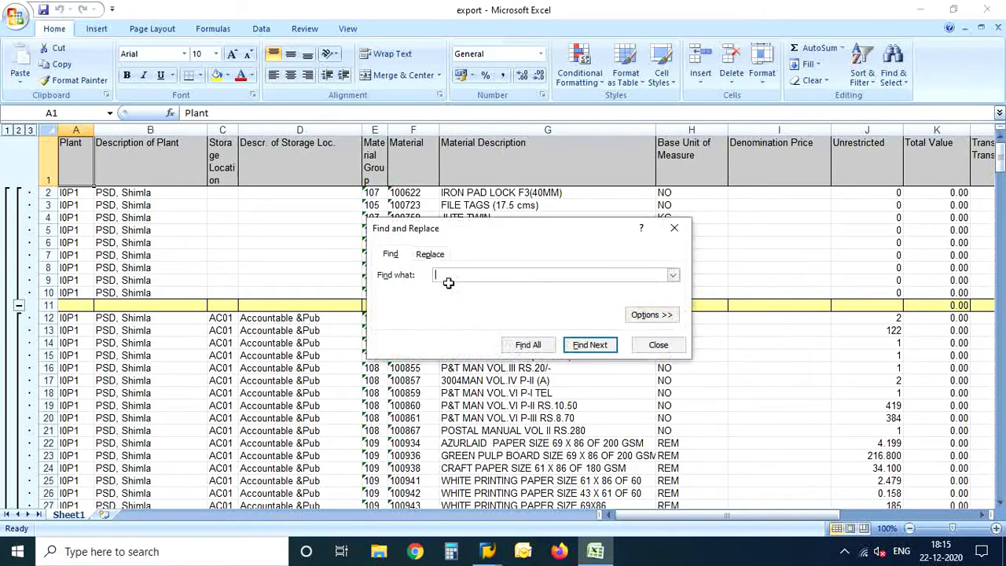
pyautogui.write('10')
pyautogui.press('BackSpace')
pyautogui.press('BackSpace')
pyautogui.press('BackSpace')
pyautogui.write('SB')
pyautogui.click(589, 344)
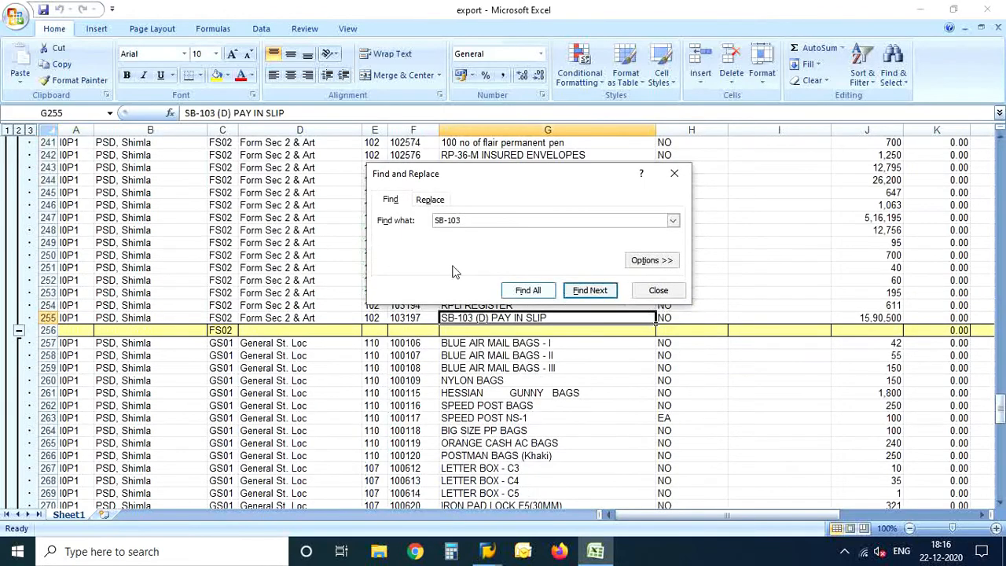
pyautogui.click(397, 320)
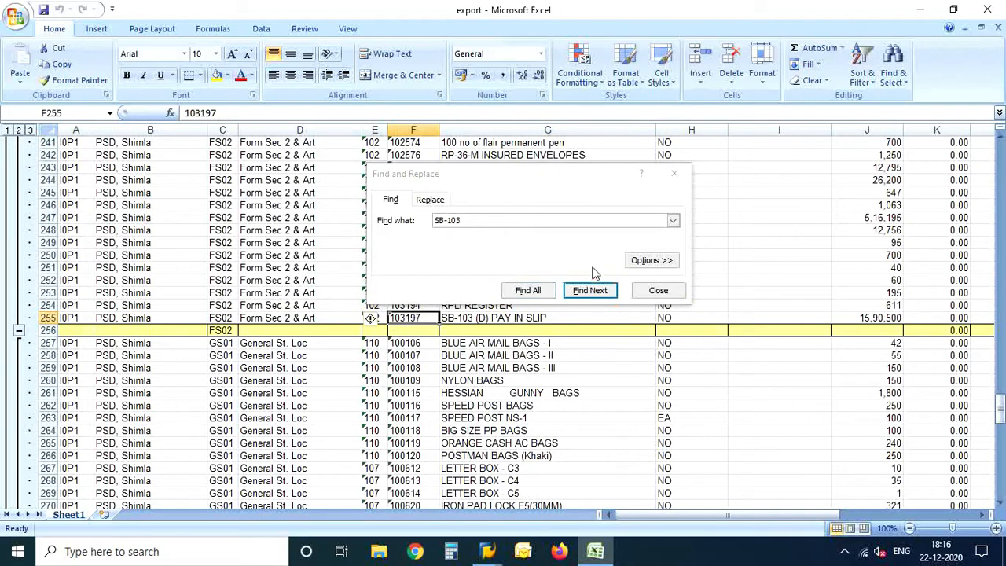
pyautogui.click(658, 290)
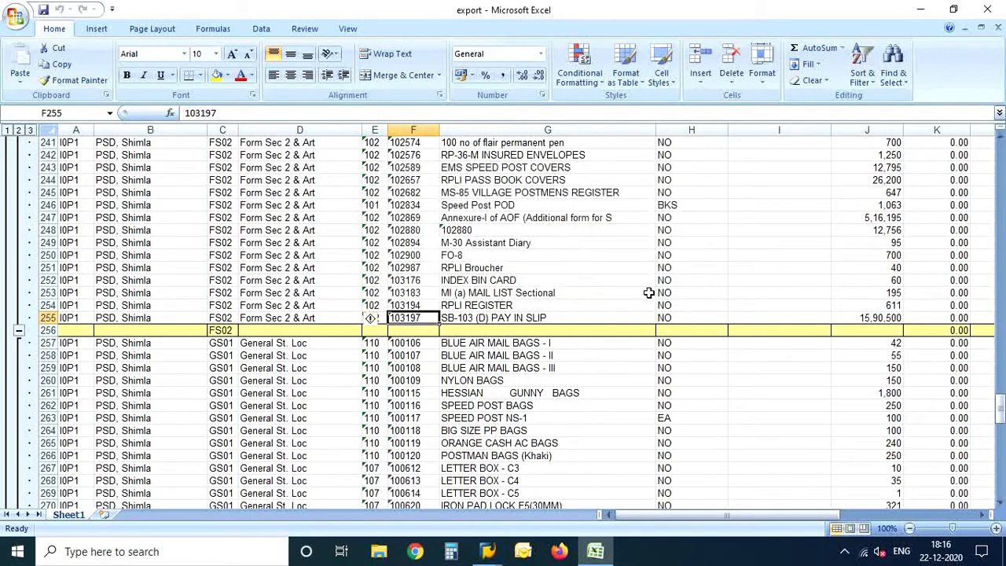
# Search the stock sheet for aof and select the material number of the matching form.
pyautogui.hotkey('ctrl', 'f')
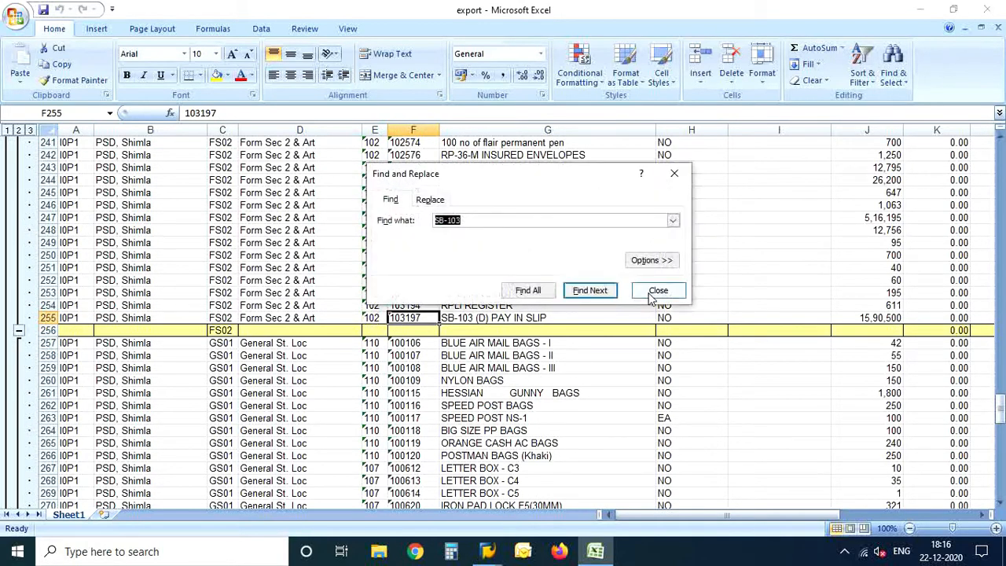
pyautogui.write('aof')
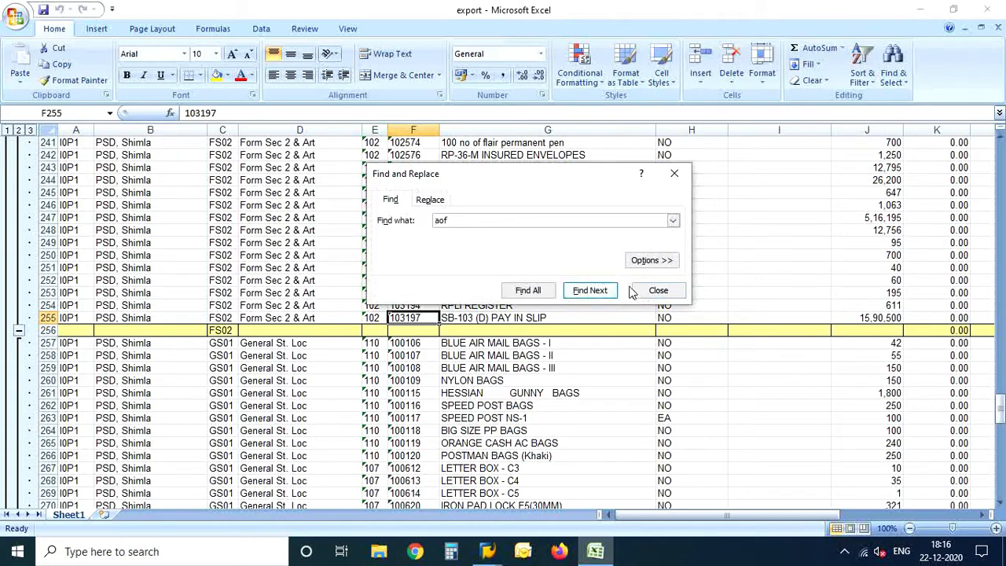
pyautogui.click(605, 295)
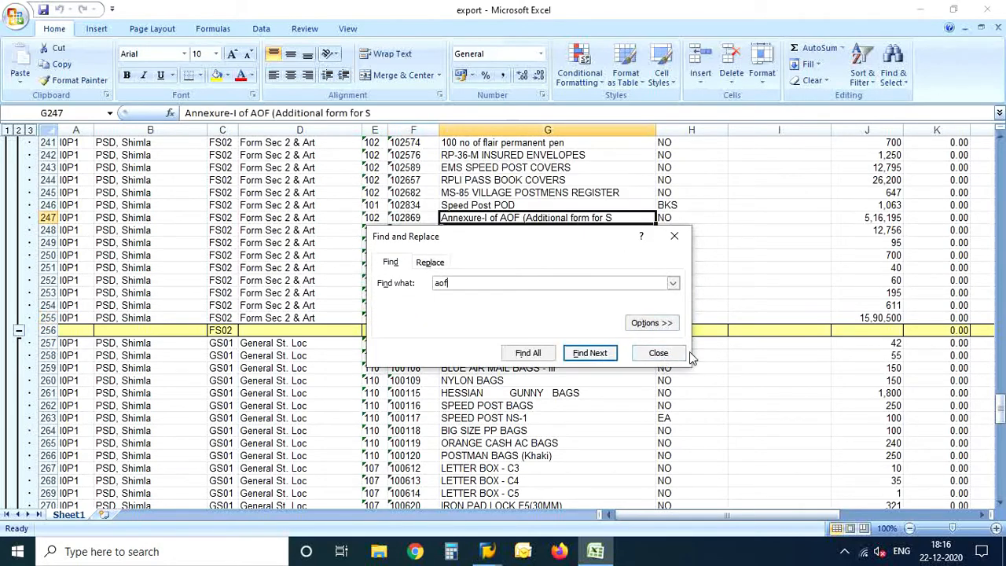
pyautogui.click(658, 353)
pyautogui.click(395, 219)
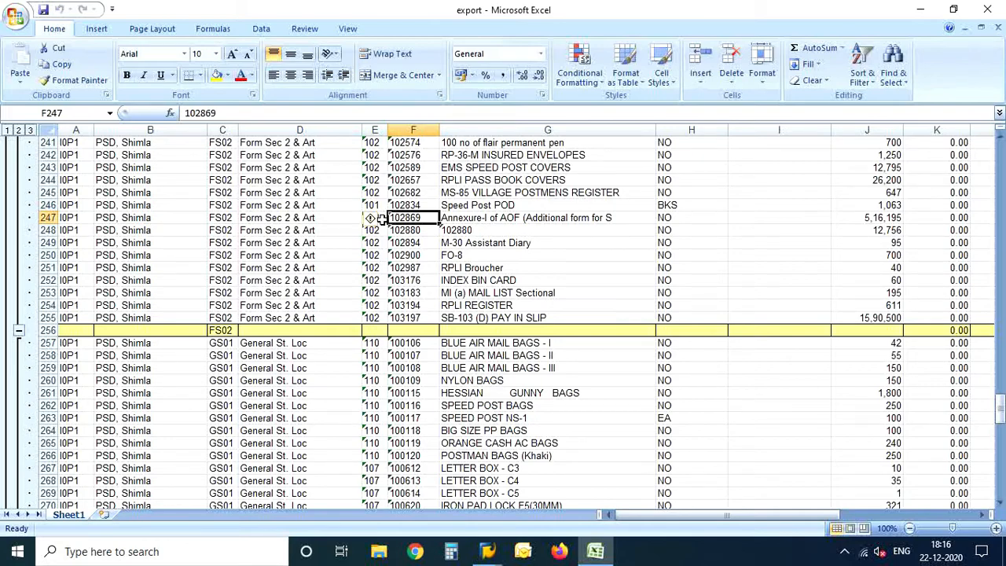
# Close the export workbook and leave the warehouse stock display in SAP with /n.
pyautogui.click(987, 9)
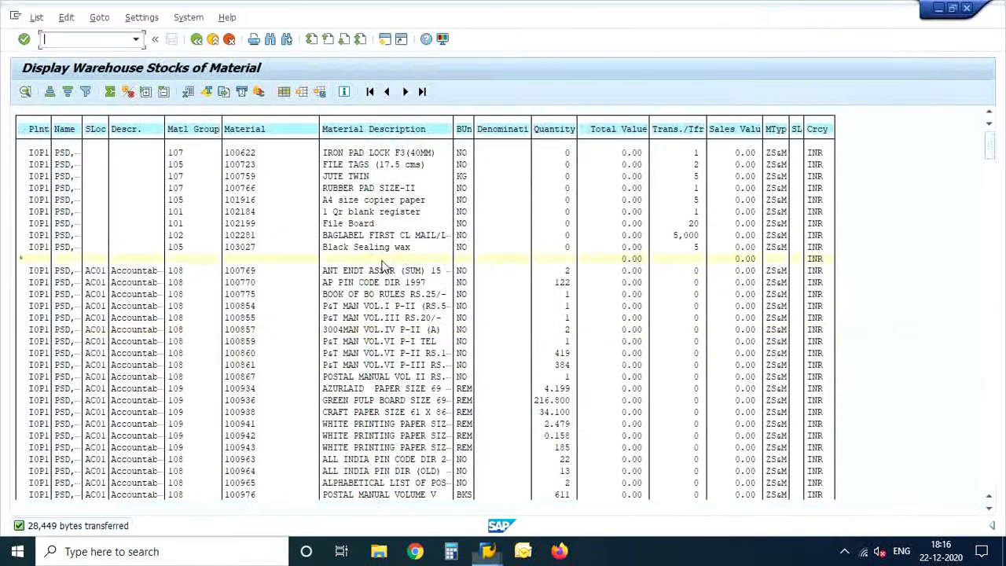
pyautogui.write('/n')
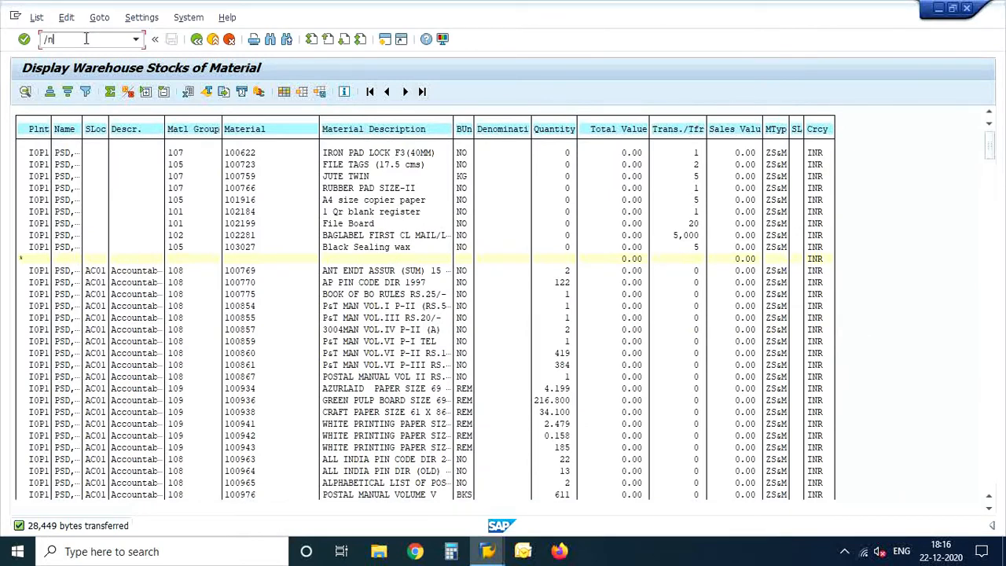
pyautogui.press('Return')
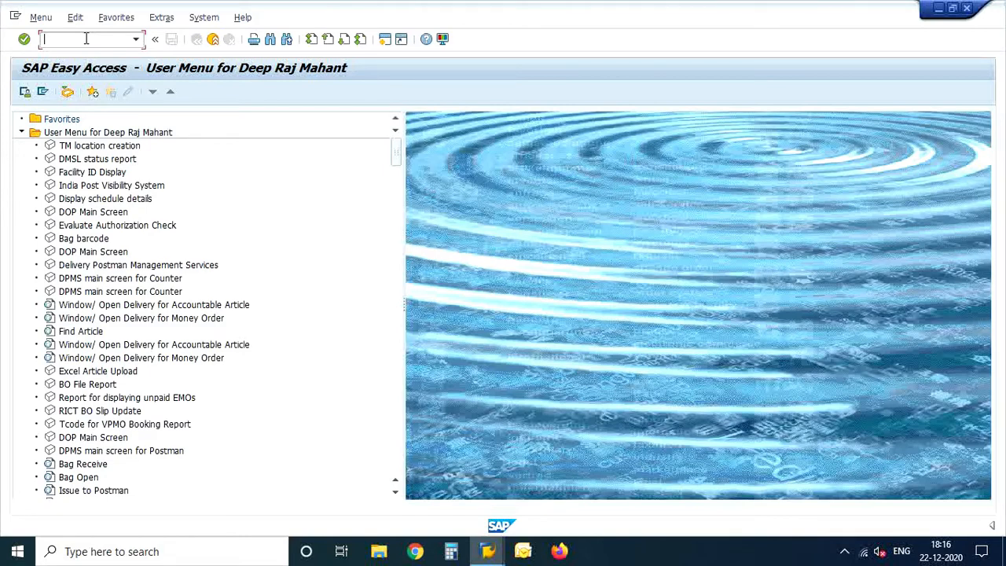
# Start a new purchase order with transaction ME21N and set its order type to Stock Transfer_PSD.
pyautogui.write('ME21N')
pyautogui.press('Return')
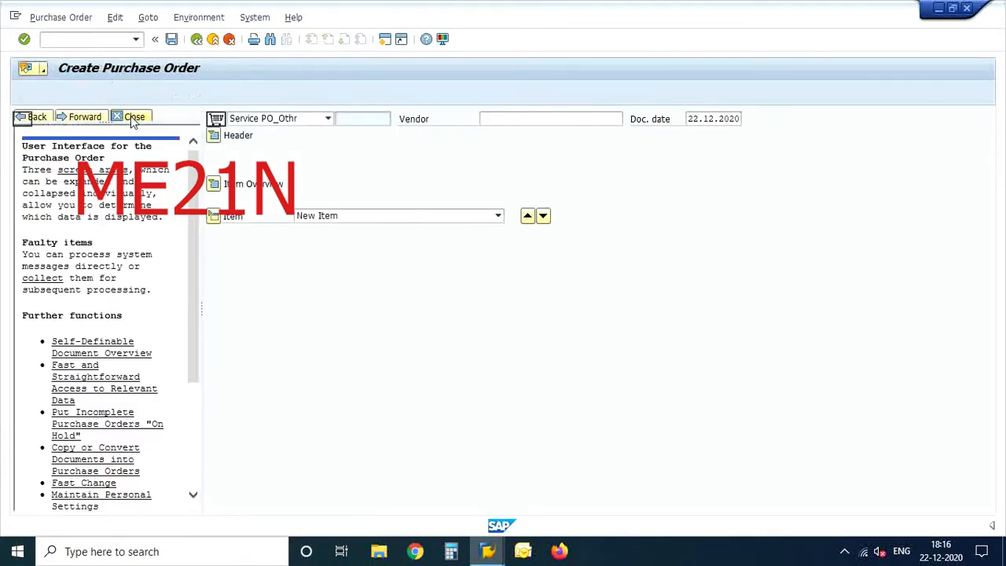
pyautogui.click(134, 117)
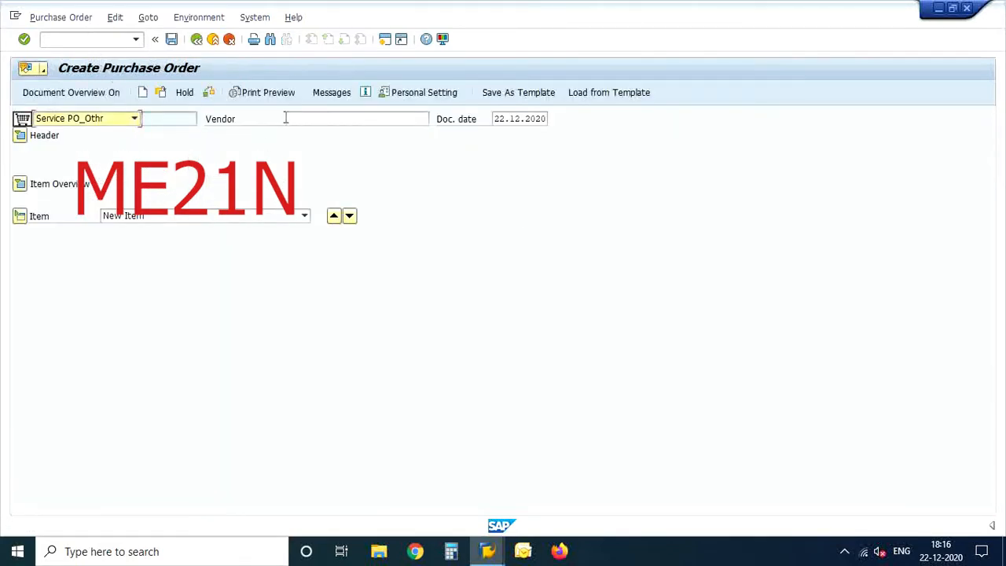
pyautogui.click(134, 119)
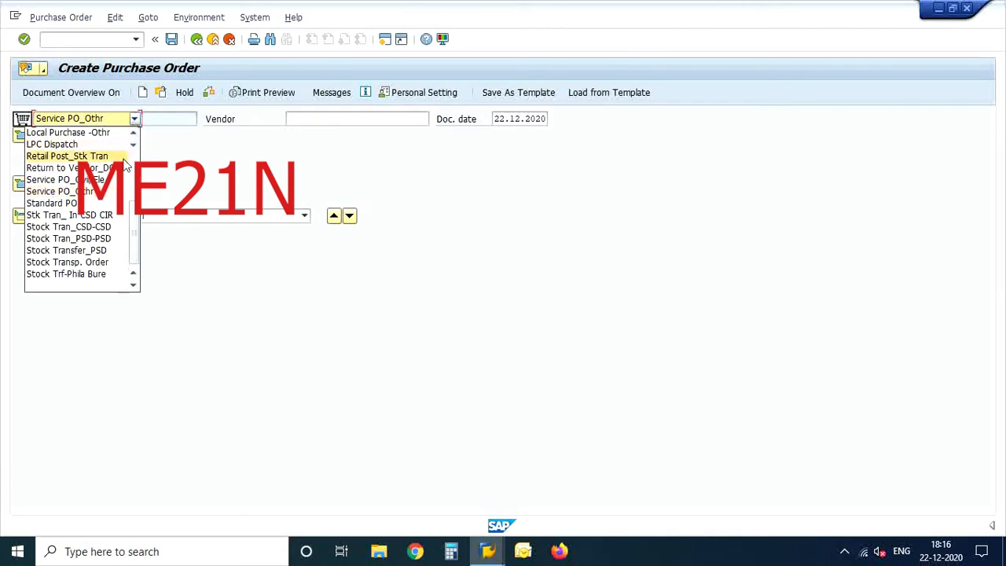
pyautogui.click(105, 251)
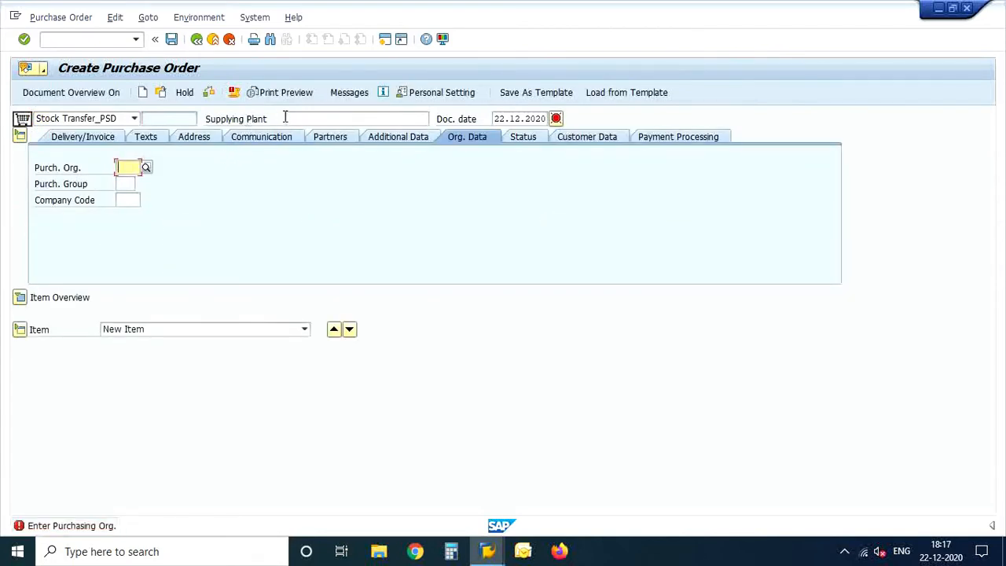
# Look up Shimla as the supplying plant and choose I0P1 PSD, Shimla.
pyautogui.click(313, 119)
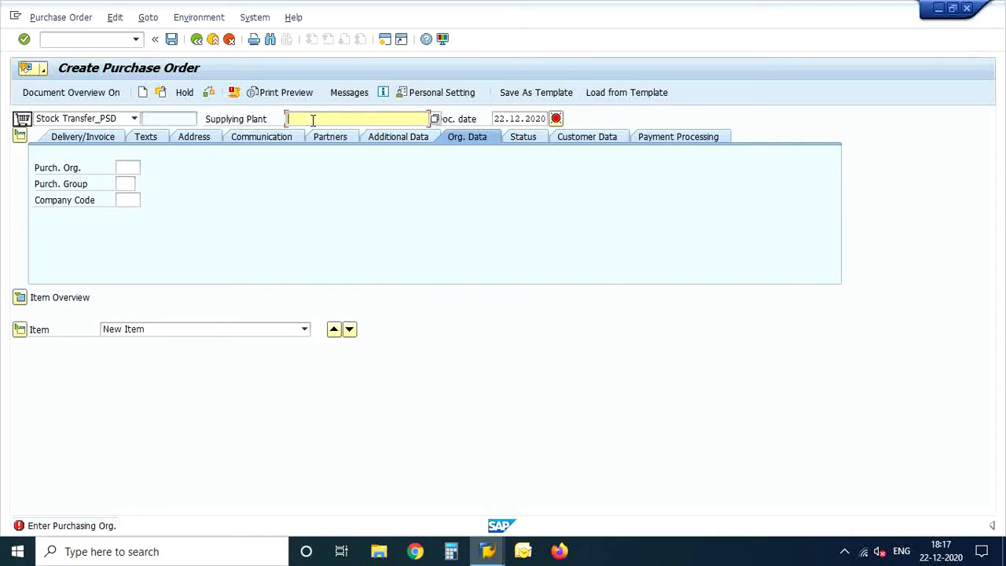
pyautogui.write('Shim')
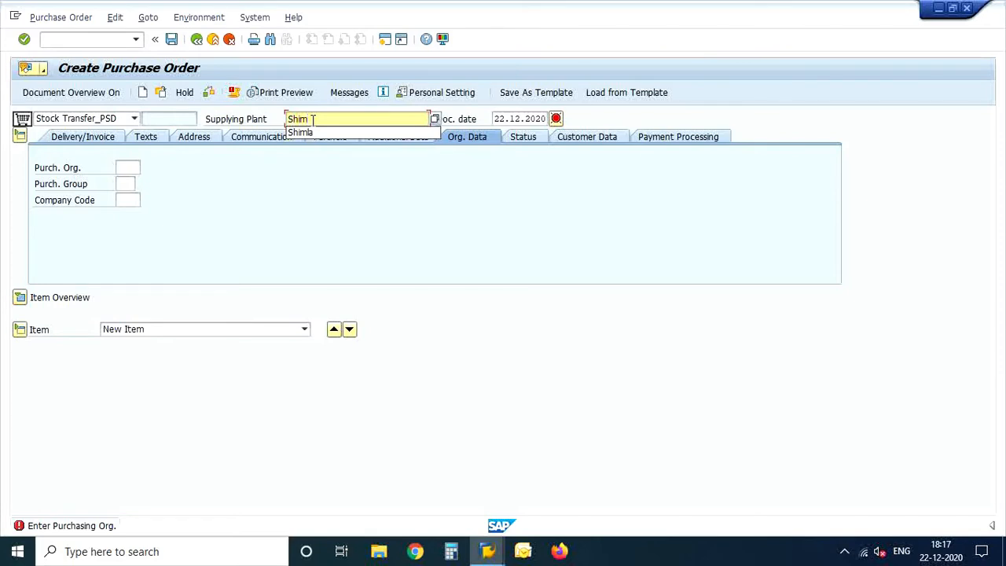
pyautogui.write('la')
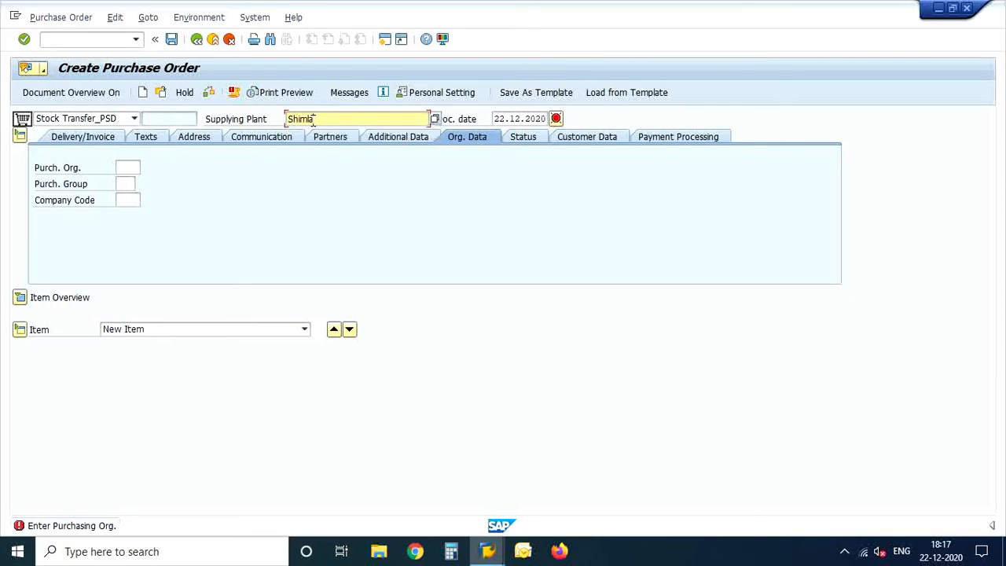
pyautogui.press('Return')
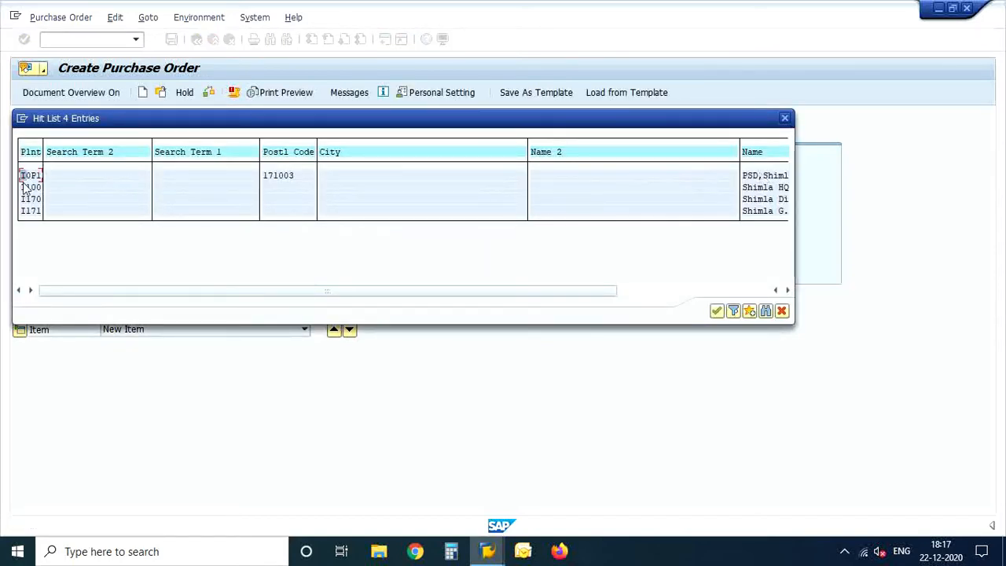
pyautogui.click(715, 312)
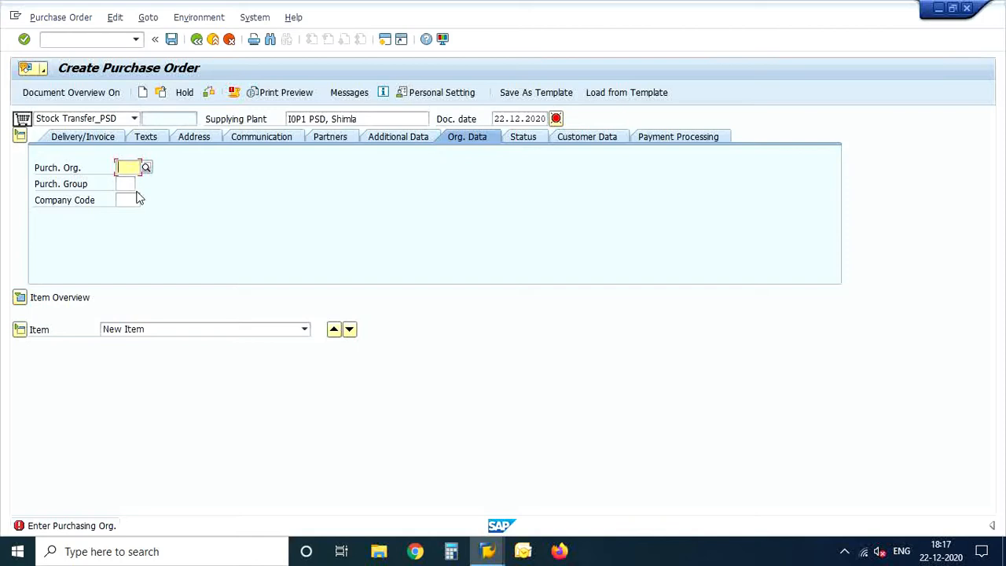
# Set the purchasing organization to DOPI and the purchasing group to 117, Head Office to PSD.
pyautogui.write('DOPI')
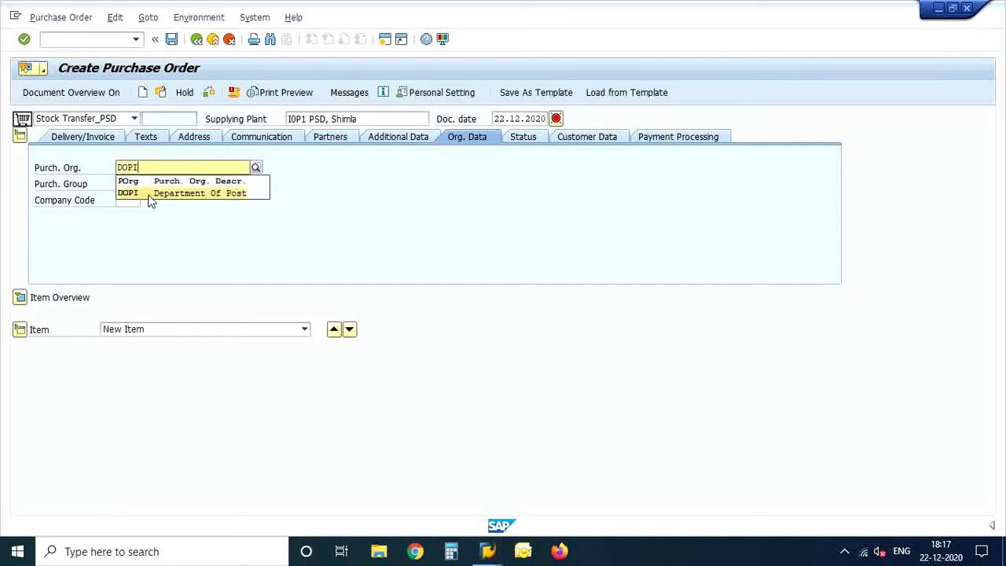
pyautogui.click(148, 196)
pyautogui.press('Return')
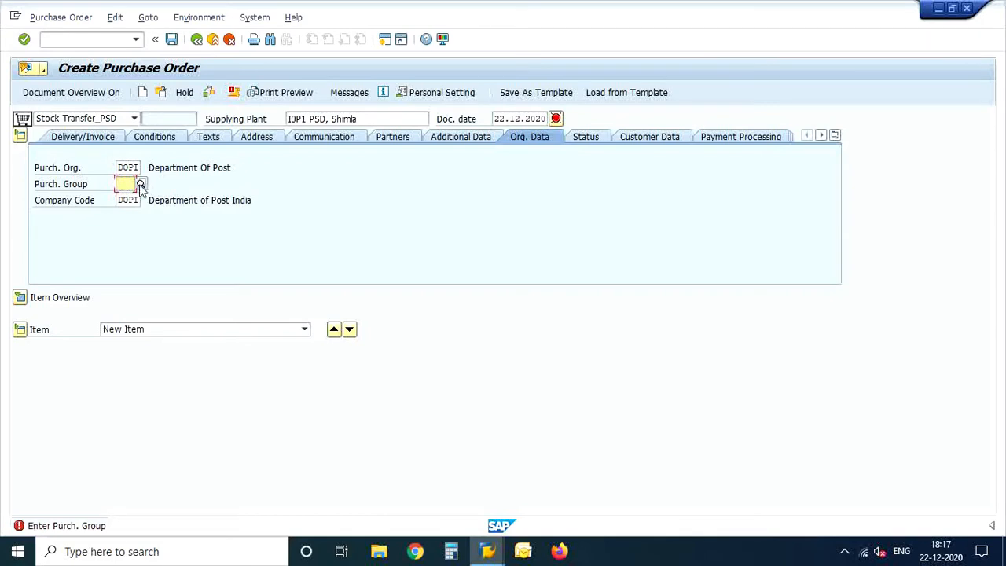
pyautogui.click(141, 185)
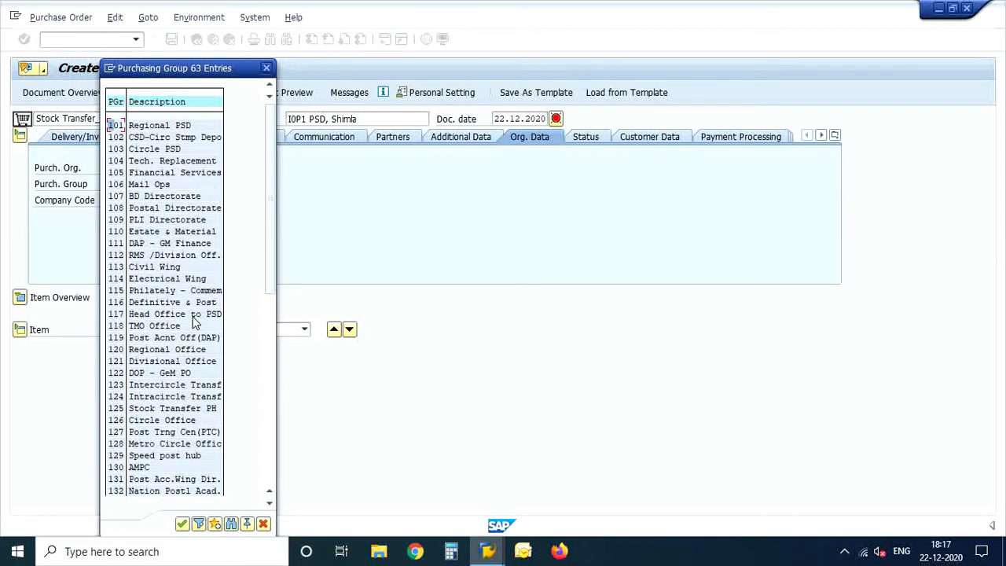
pyautogui.click(187, 314)
pyautogui.click(182, 523)
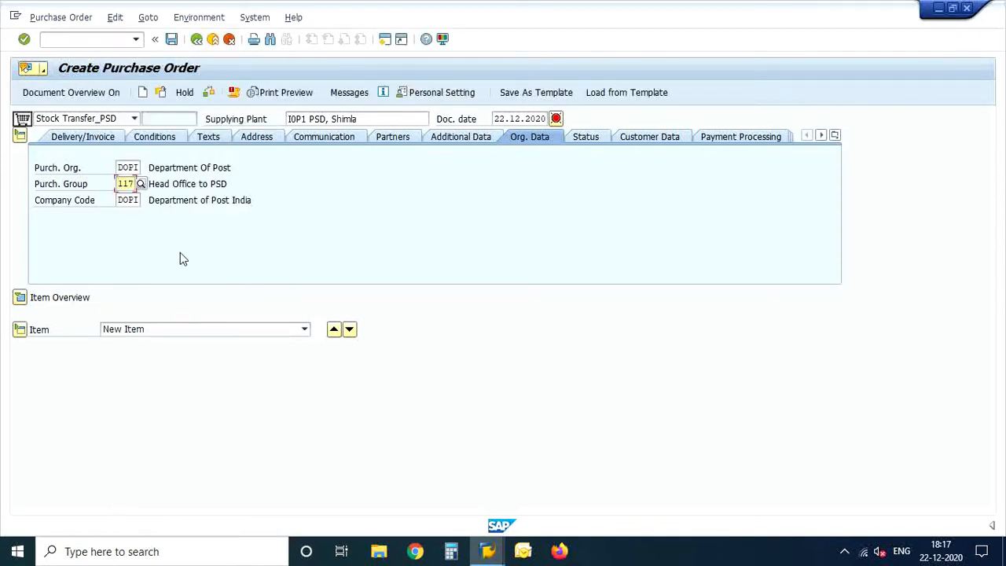
# Expand the item overview and enter material 102266 with a PO quantity of 3000 in the first item row.
pyautogui.click(20, 297)
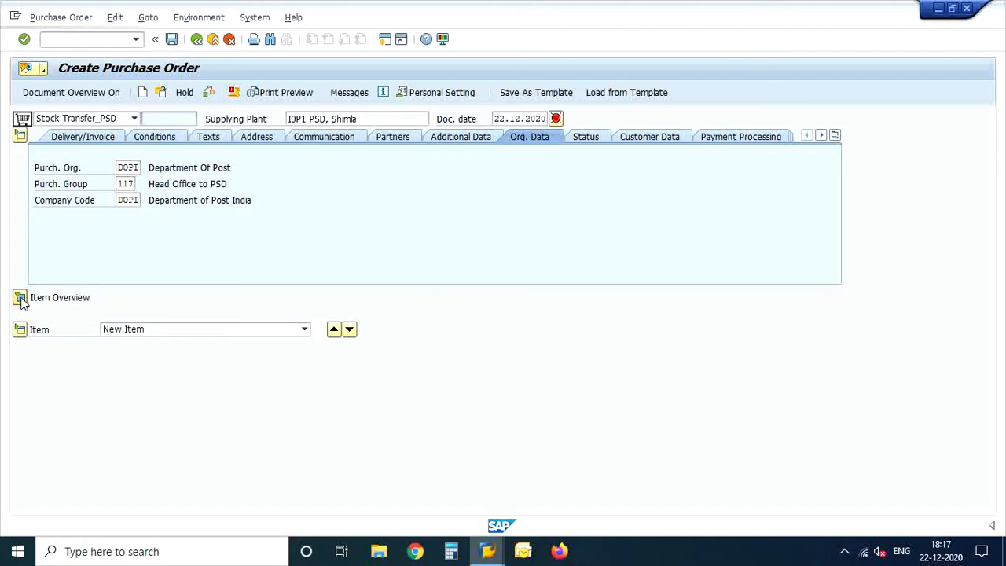
pyautogui.click(128, 314)
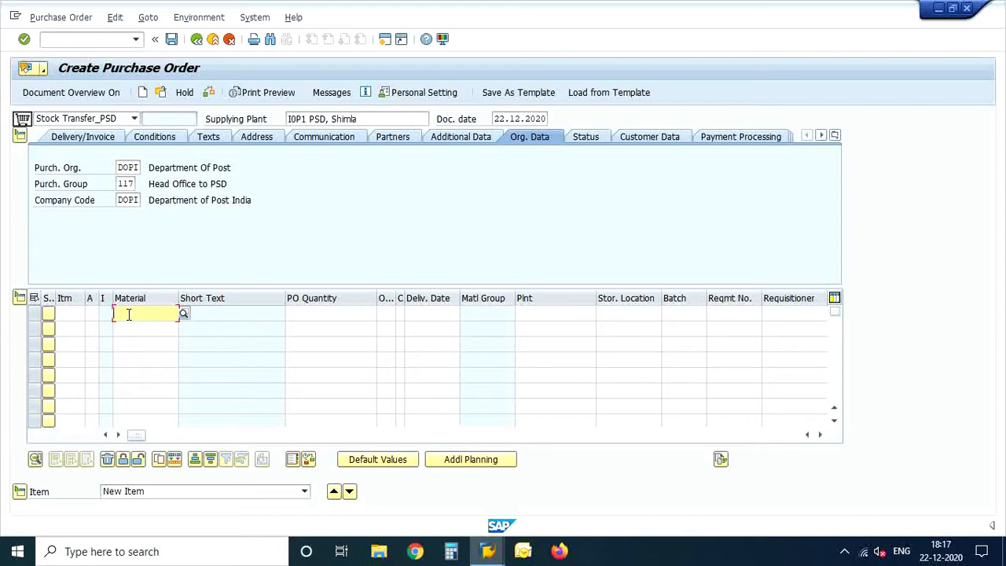
pyautogui.write('10')
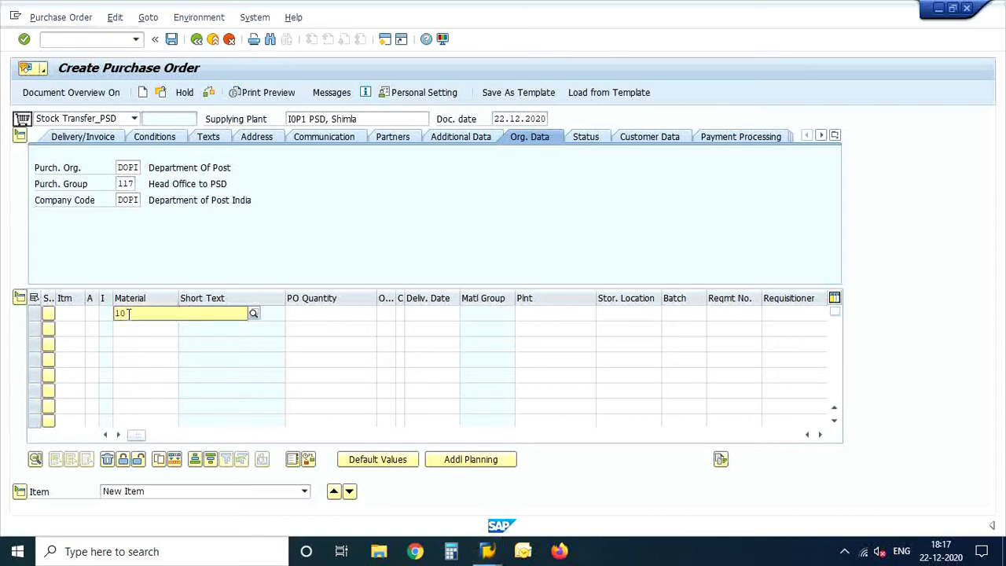
pyautogui.write('2266')
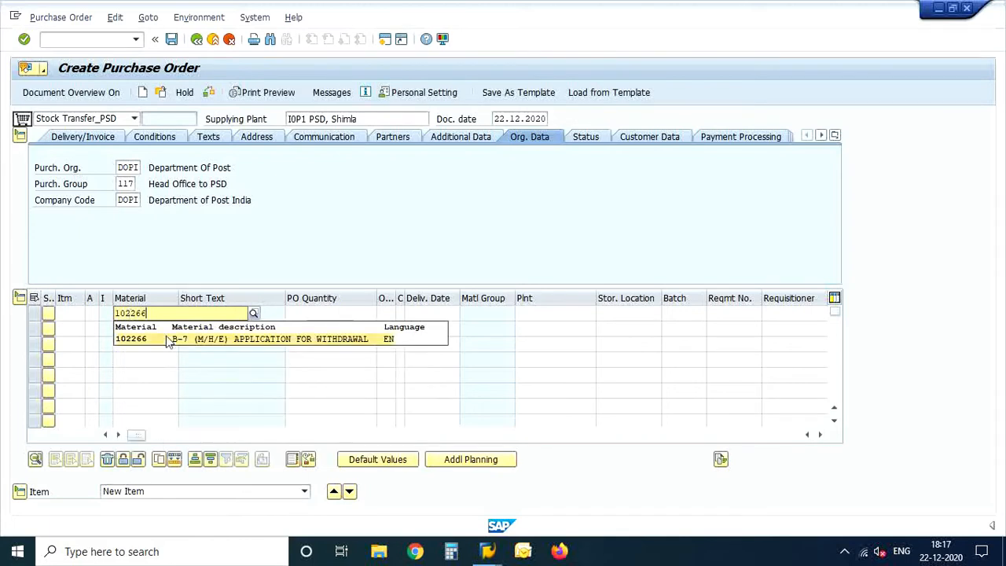
pyautogui.click(247, 342)
pyautogui.click(315, 313)
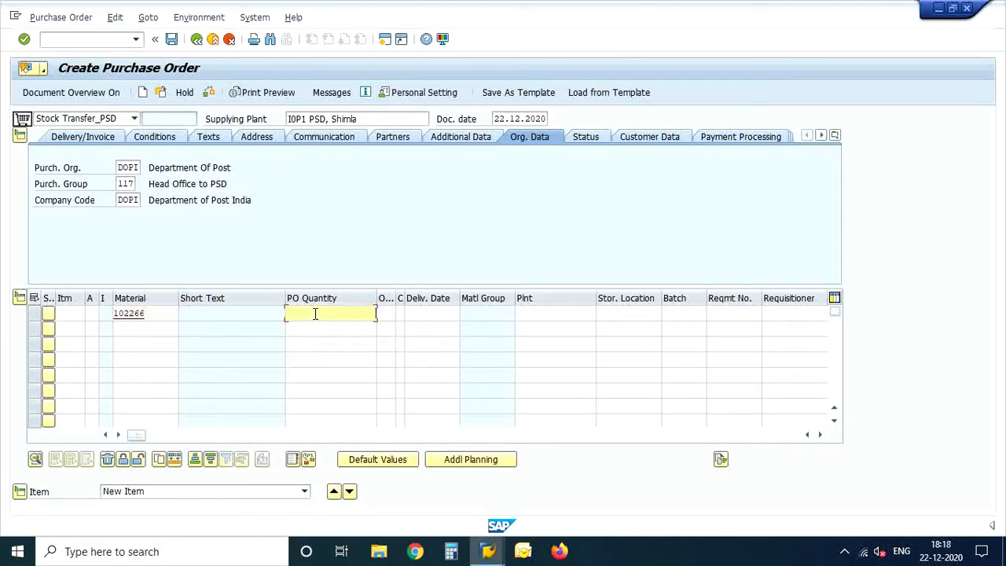
# Set the first item's plant to I153 and its storage location to SO01.
pyautogui.click(539, 313)
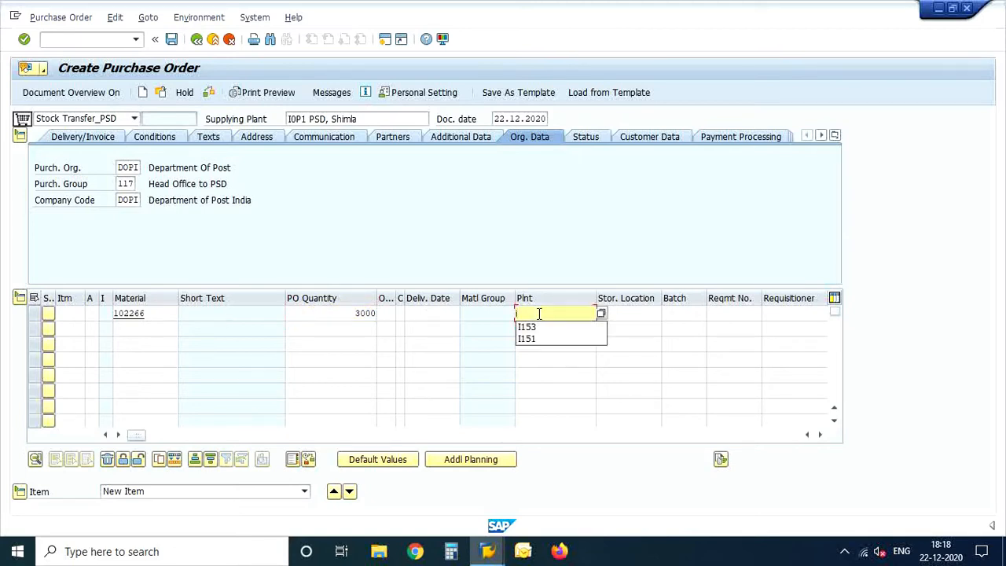
pyautogui.click(554, 326)
pyautogui.click(641, 313)
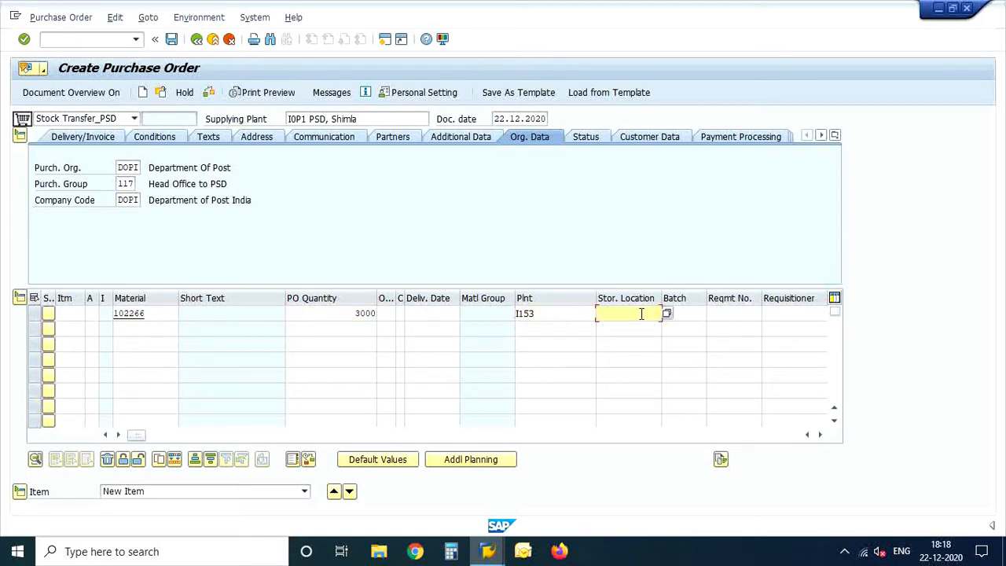
pyautogui.write('SO')
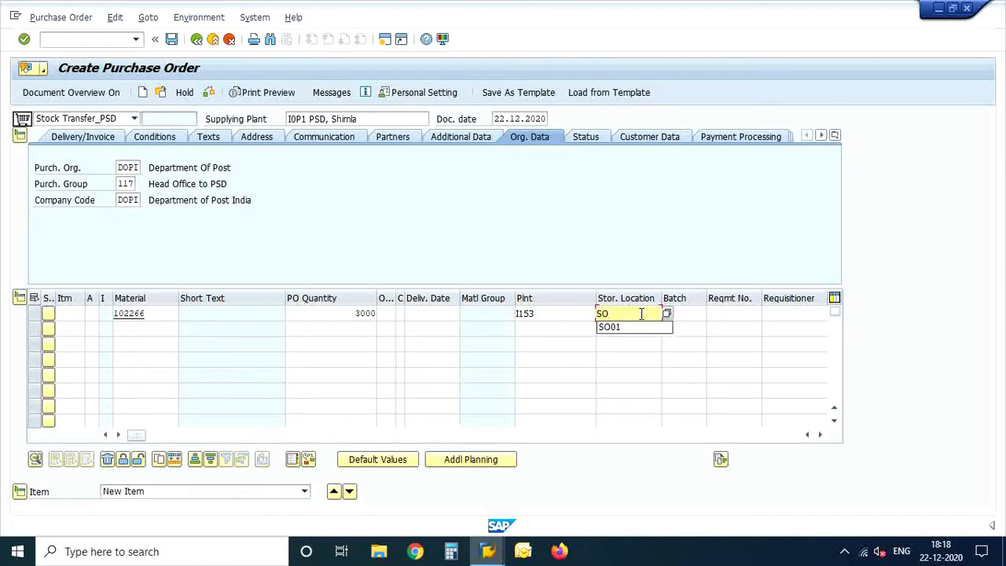
pyautogui.click(607, 330)
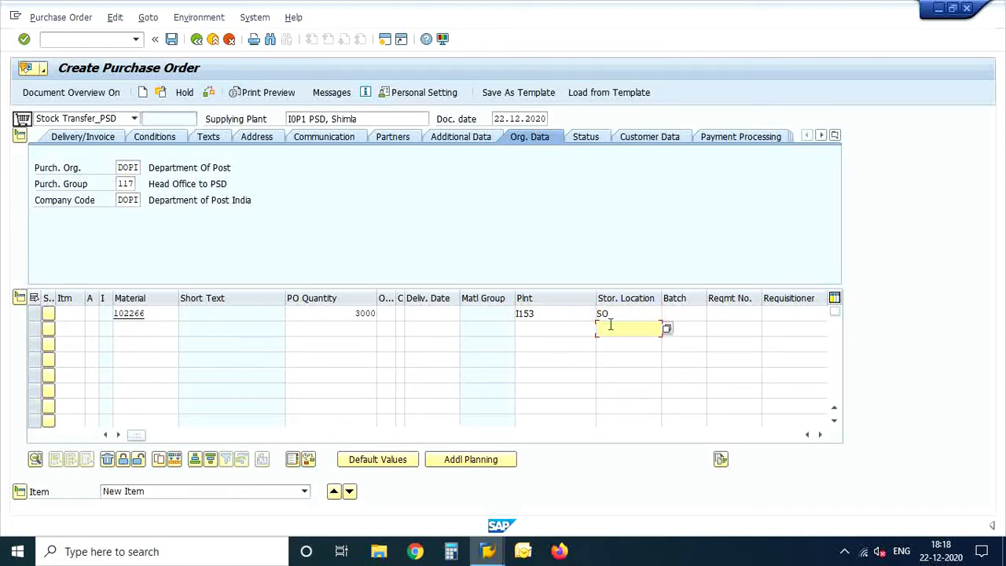
pyautogui.click(623, 313)
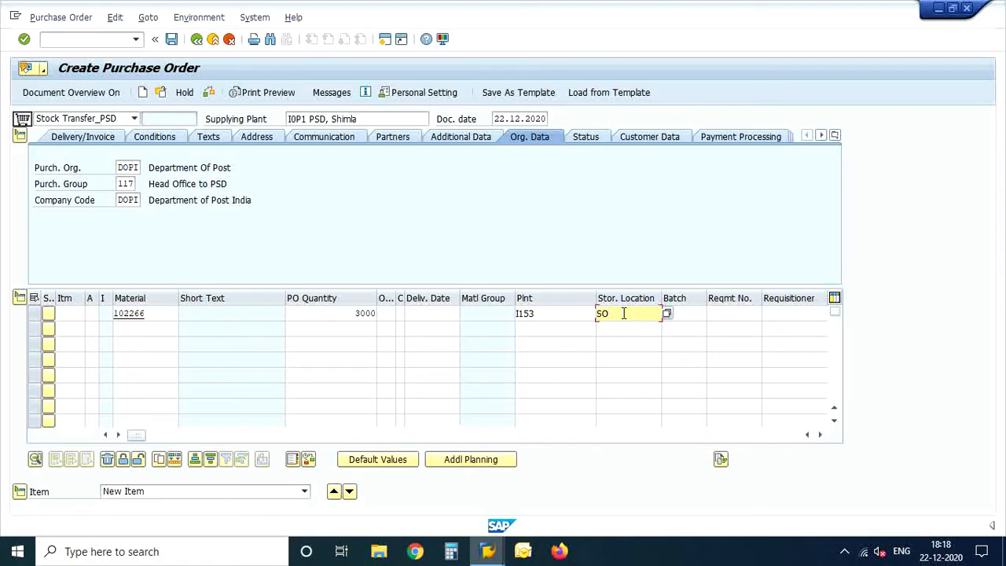
pyautogui.write('01')
pyautogui.press('Return')
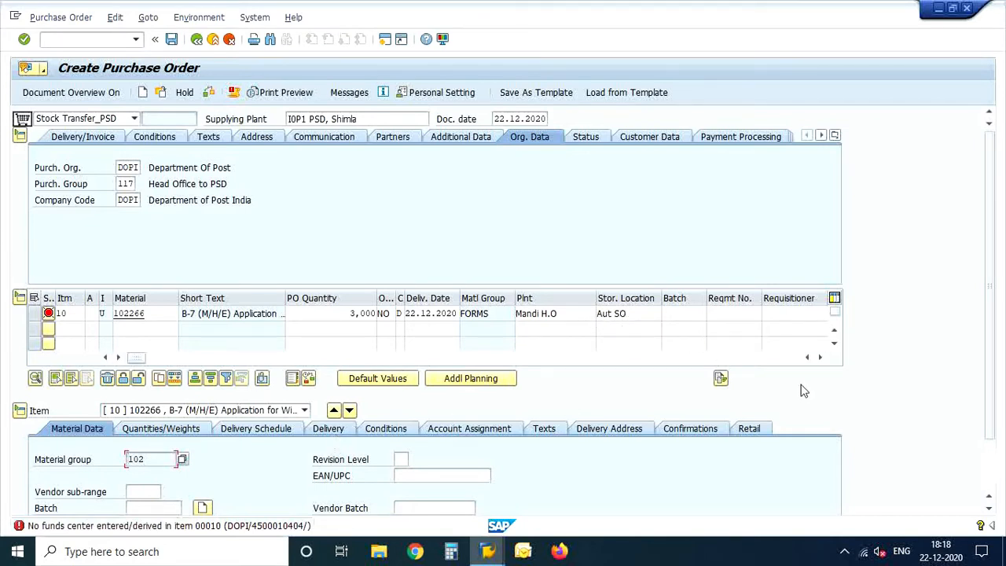
pyautogui.scroll(-3, 995, 426)
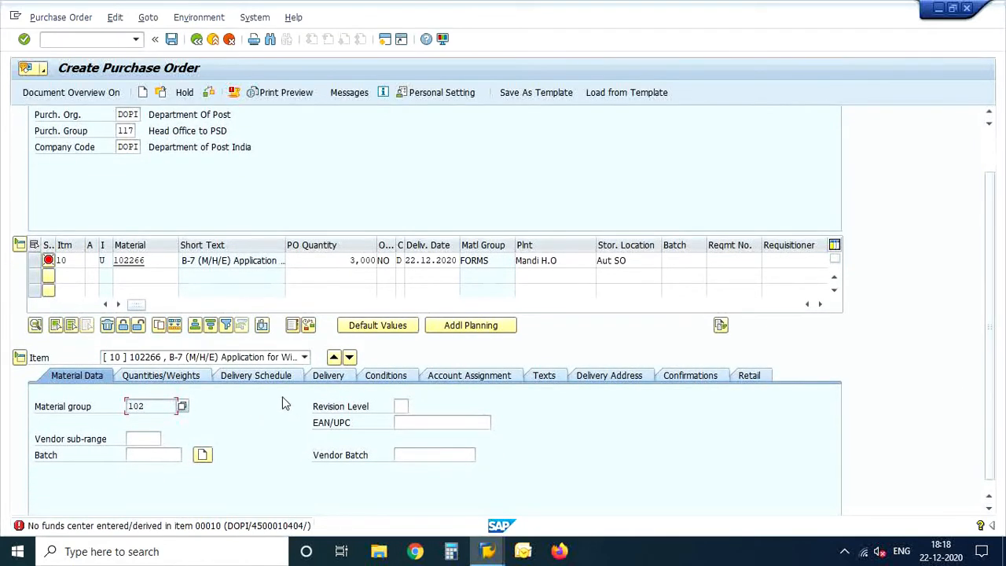
pyautogui.click(469, 376)
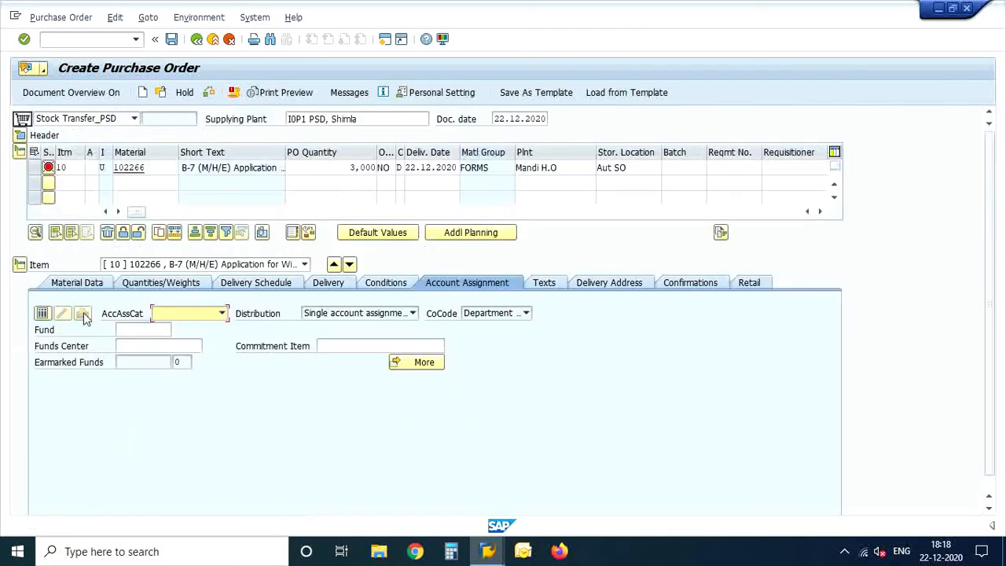
pyautogui.click(164, 345)
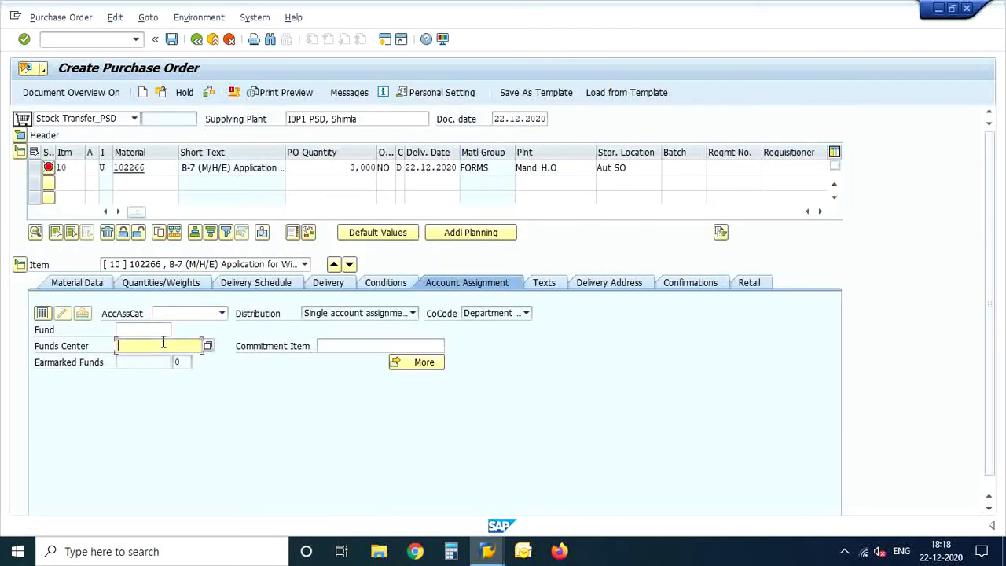
pyautogui.write('18')
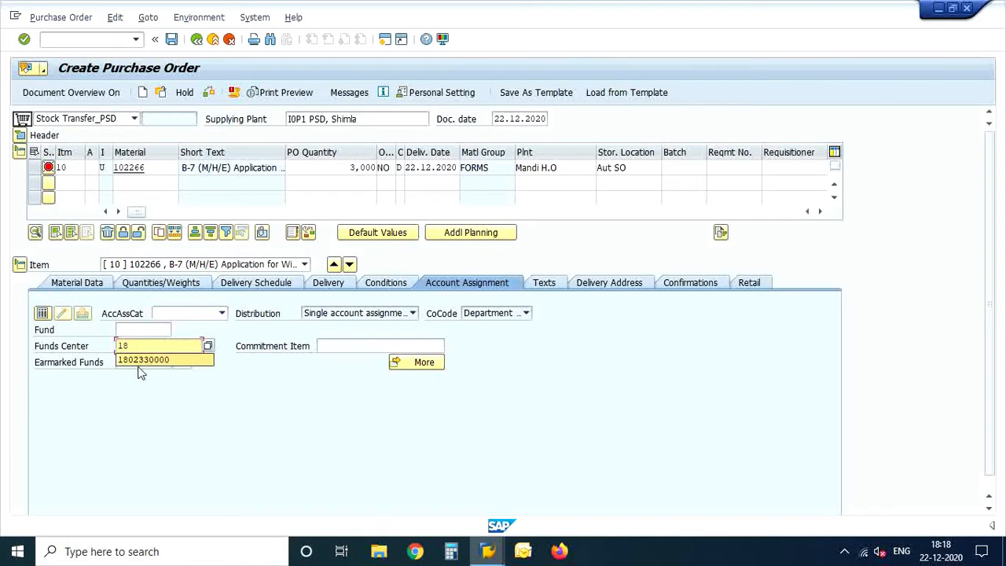
pyautogui.click(142, 361)
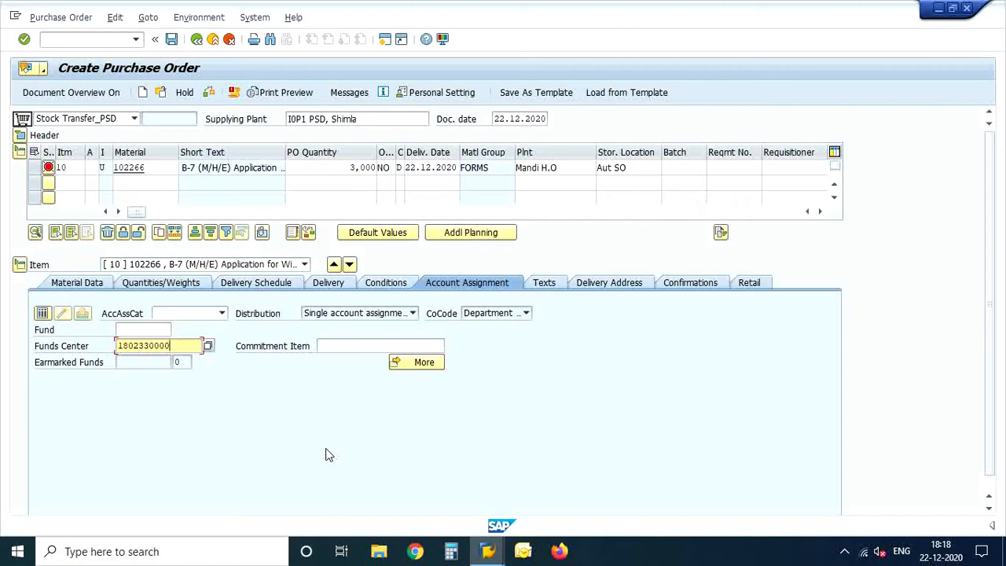
pyautogui.press('Return')
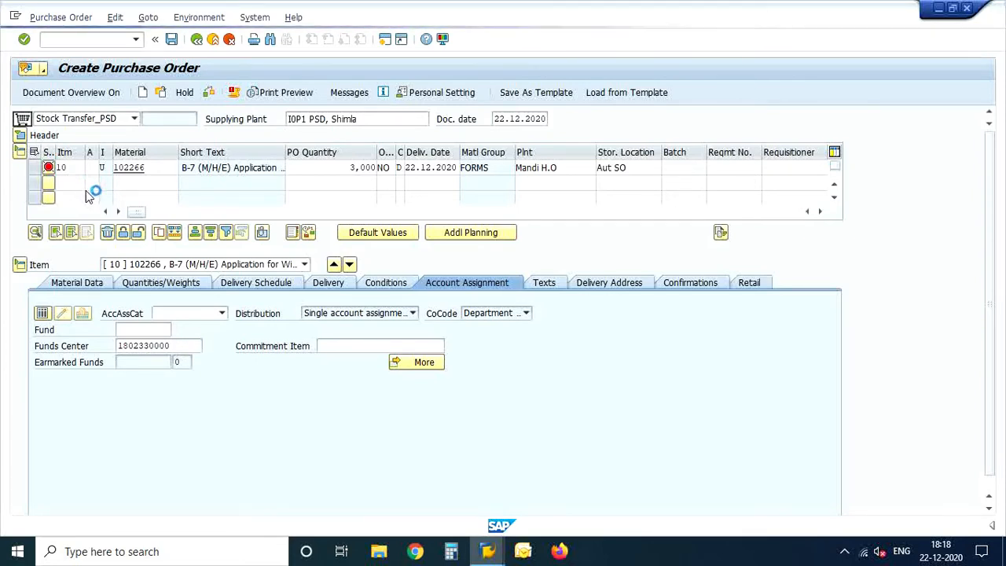
pyautogui.click(844, 553)
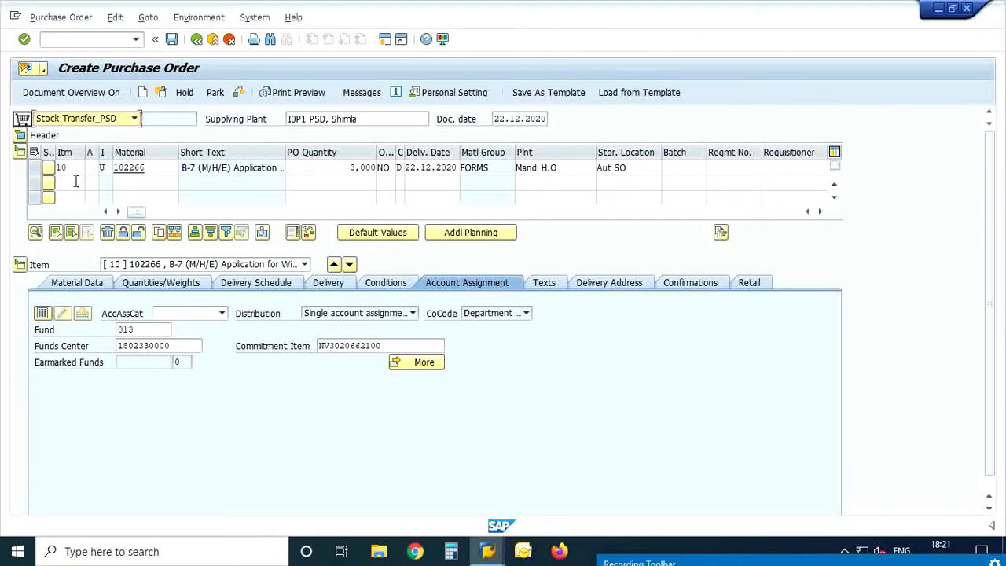
# Enter material 102014 with a PO quantity of 200 in the second item row.
pyautogui.click(75, 182)
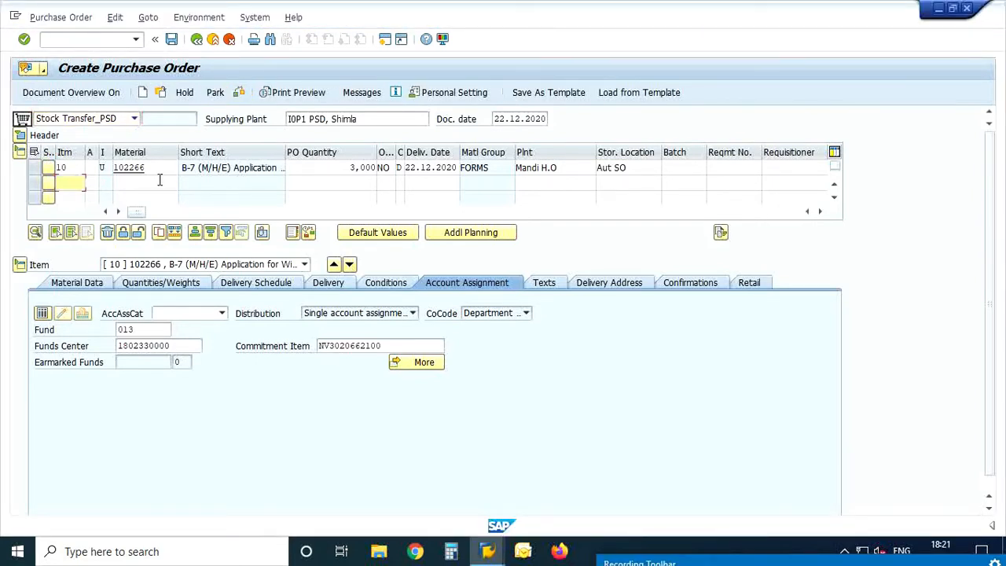
pyautogui.click(135, 182)
pyautogui.write('102')
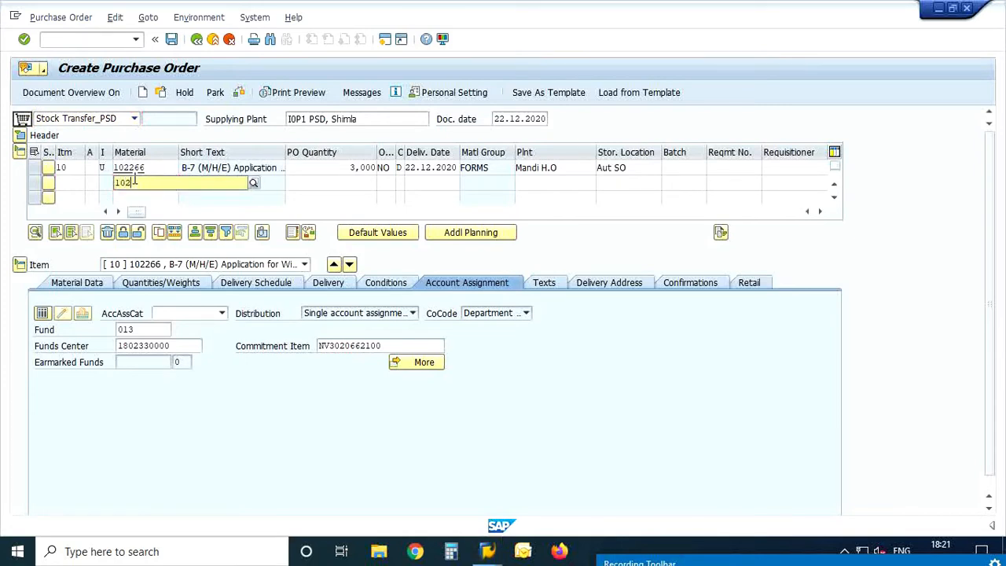
pyautogui.write('014')
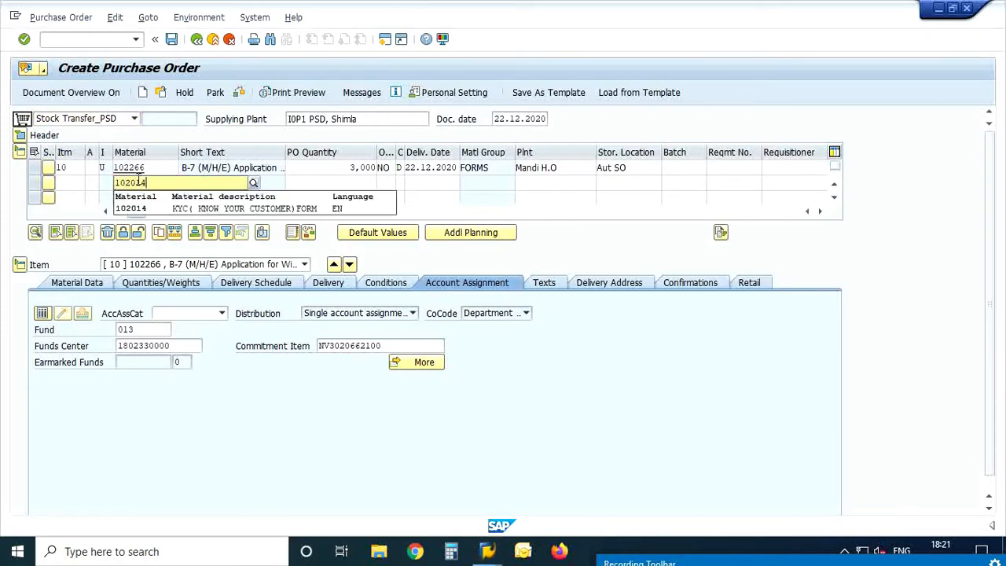
pyautogui.click(168, 208)
pyautogui.click(341, 182)
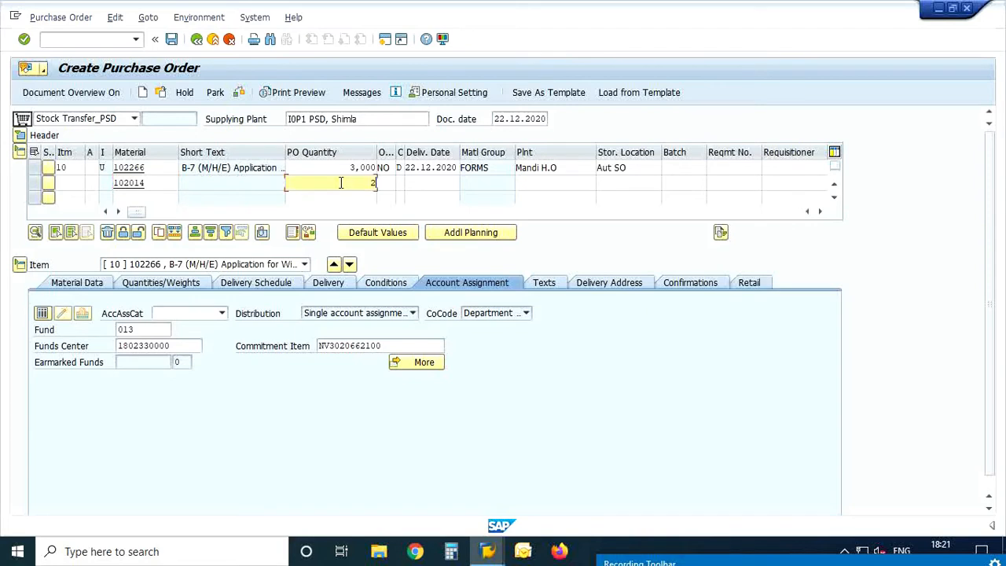
# Set the plant to I153 and the storage location to SO01 for material 102014.
pyautogui.click(542, 184)
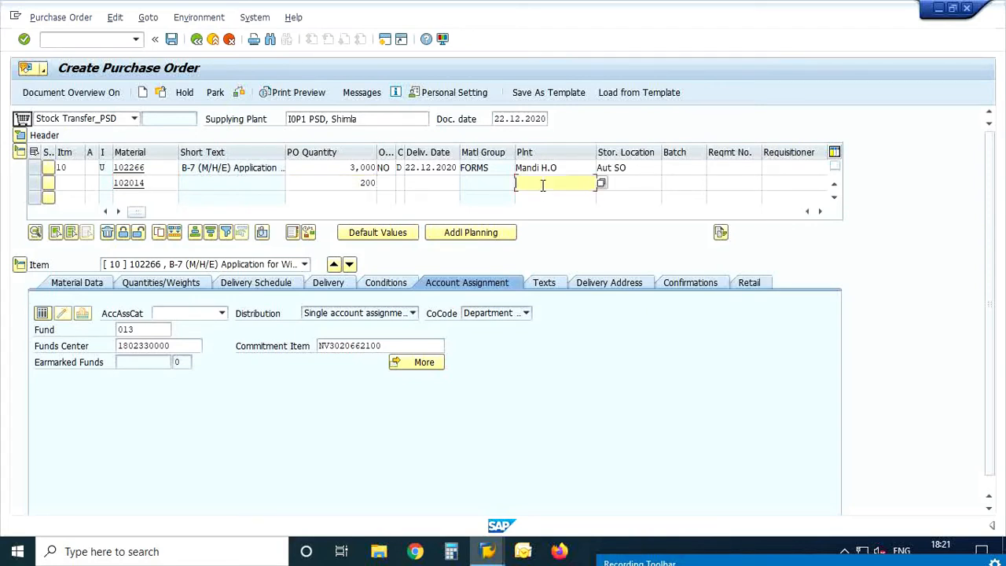
pyautogui.write('I153')
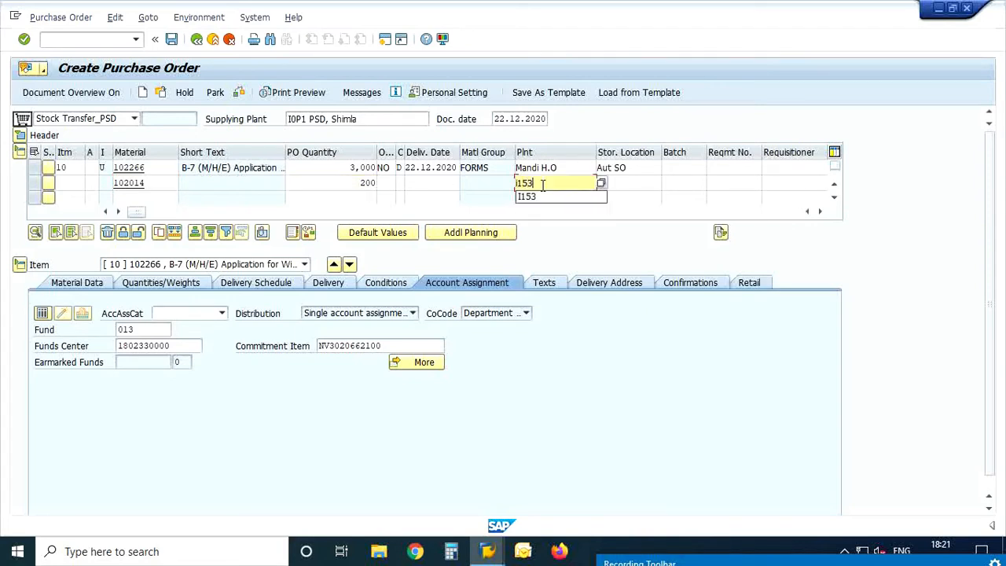
pyautogui.click(620, 182)
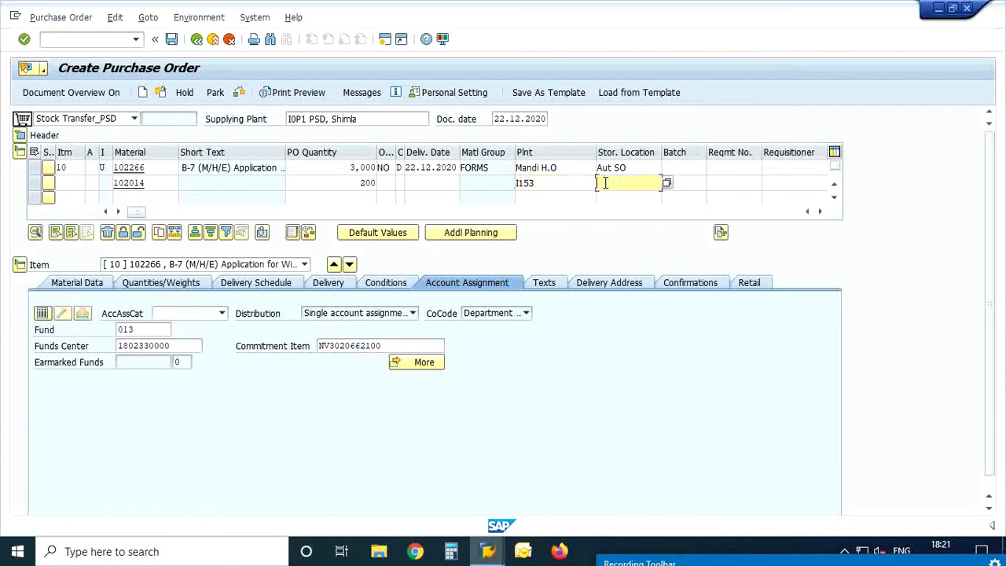
pyautogui.write('so01')
pyautogui.click(609, 197)
pyautogui.press('Return')
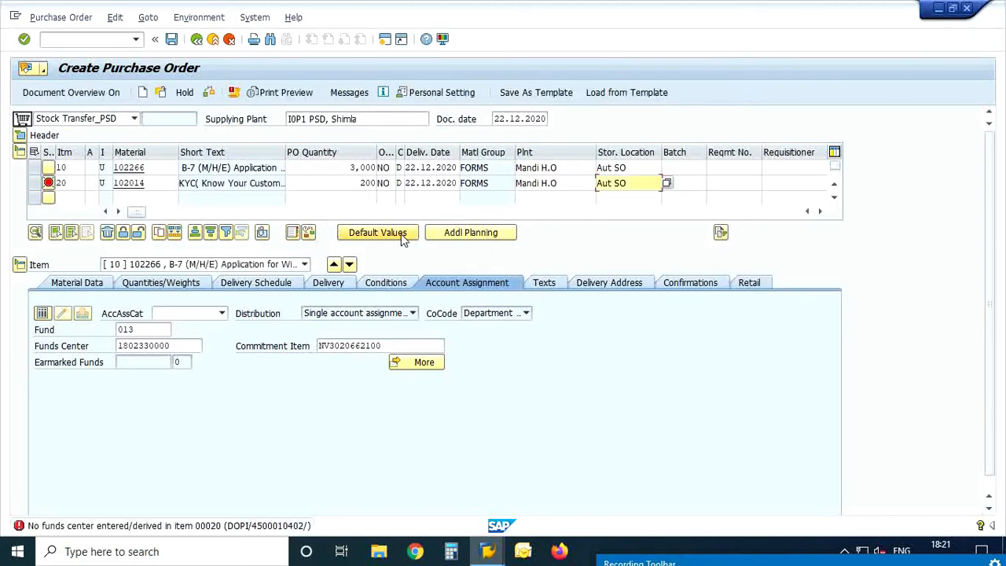
pyautogui.click(350, 265)
pyautogui.click(143, 345)
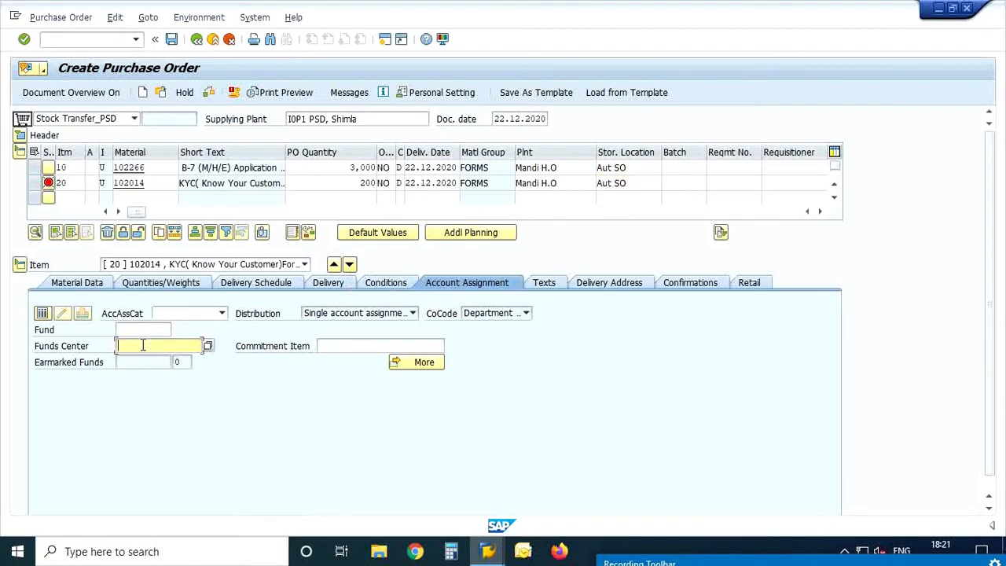
pyautogui.write('18')
pyautogui.click(138, 360)
pyautogui.press('Return')
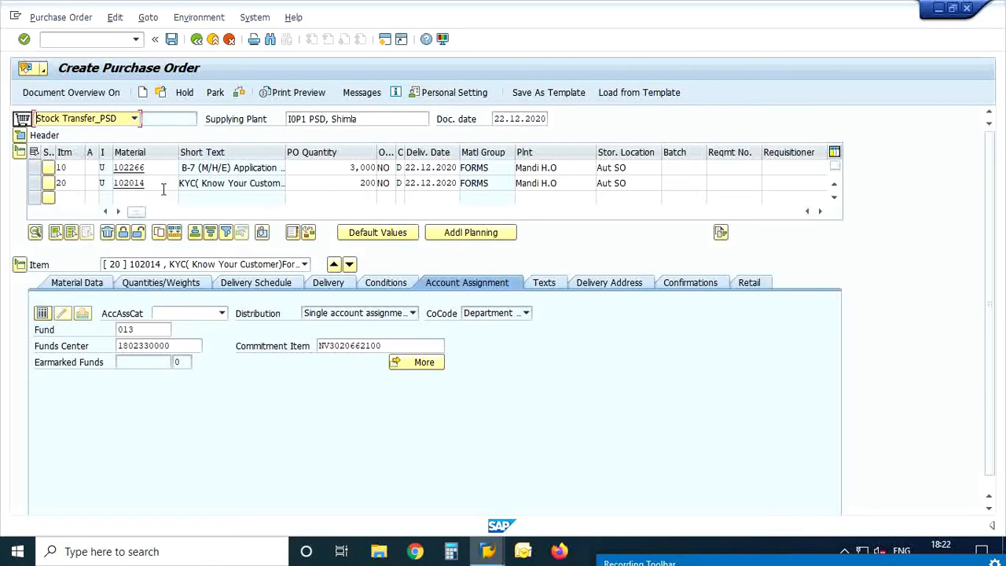
# Enter material 102869 with a PO quantity of 1000 in the third item row.
pyautogui.click(141, 197)
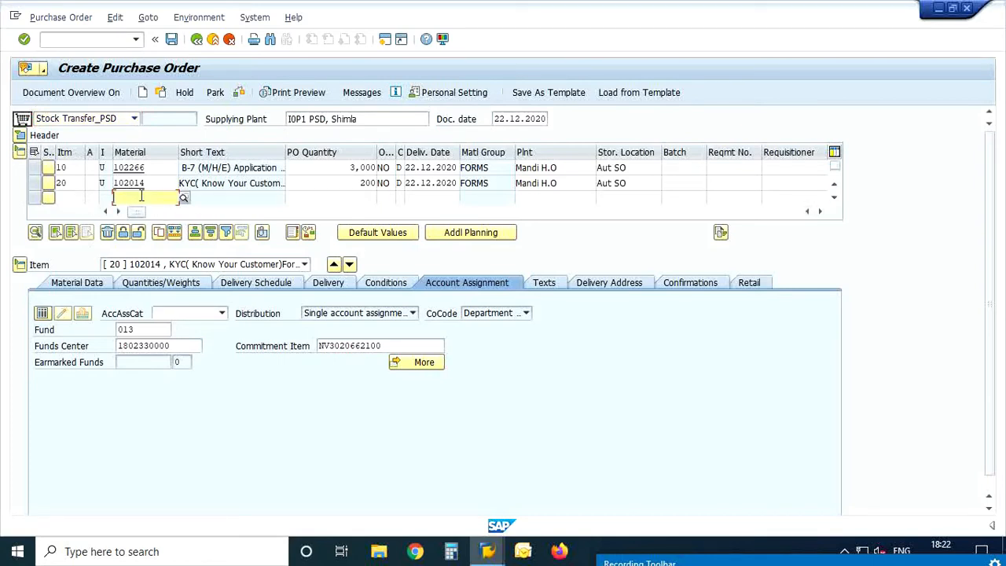
pyautogui.write('10286')
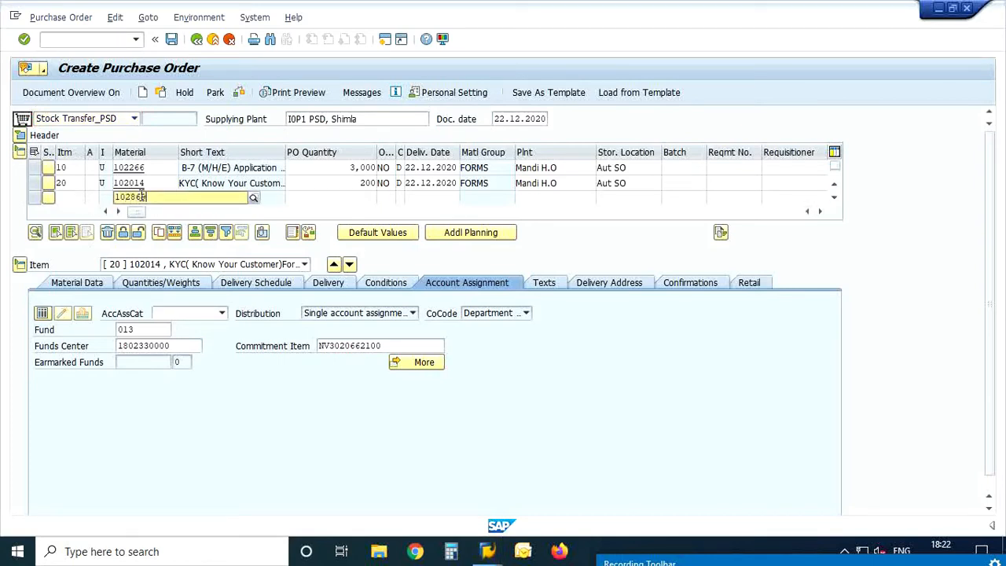
pyautogui.write('9')
pyautogui.click(342, 195)
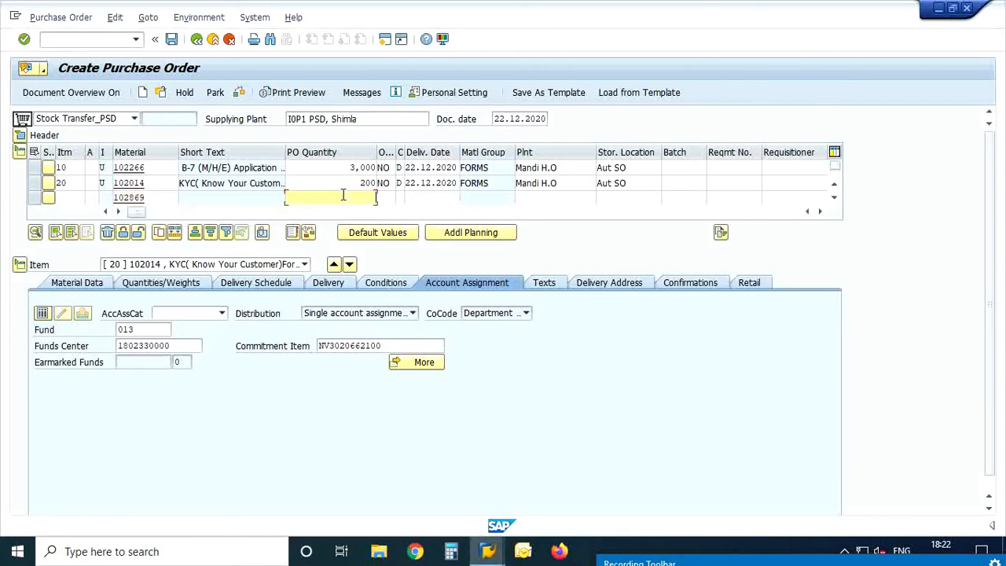
pyautogui.write('1000')
# Set the plant to I153 and the storage location to SO01 for material 102869.
pyautogui.click(539, 198)
pyautogui.write('I153')
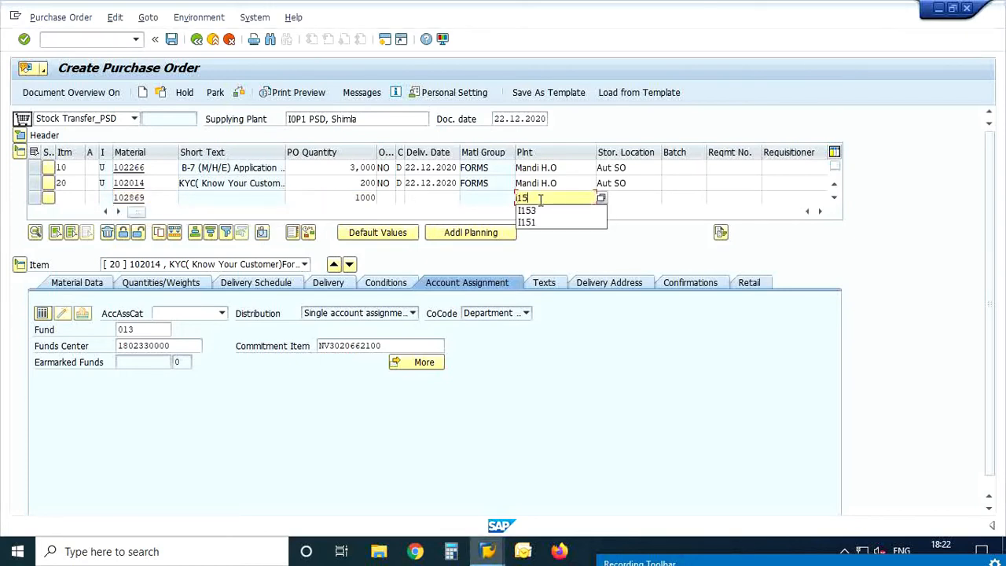
pyautogui.click(537, 210)
pyautogui.click(627, 197)
pyautogui.write('SO01')
pyautogui.click(616, 212)
pyautogui.press('Return')
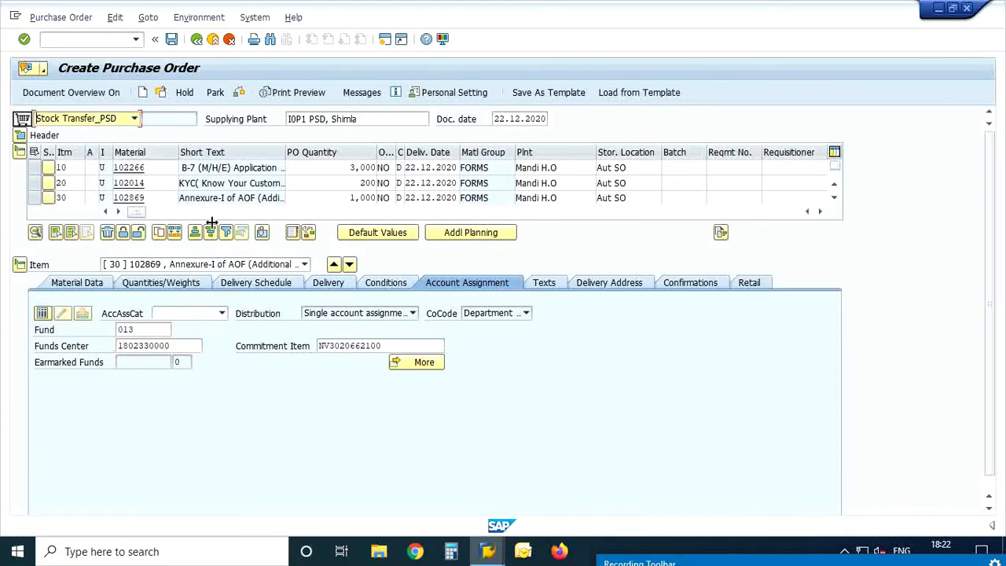
# Enter material 103197 with a PO quantity of 1000 in the fourth item row.
pyautogui.click(833, 197)
pyautogui.click(149, 196)
pyautogui.write('103197')
pyautogui.click(340, 198)
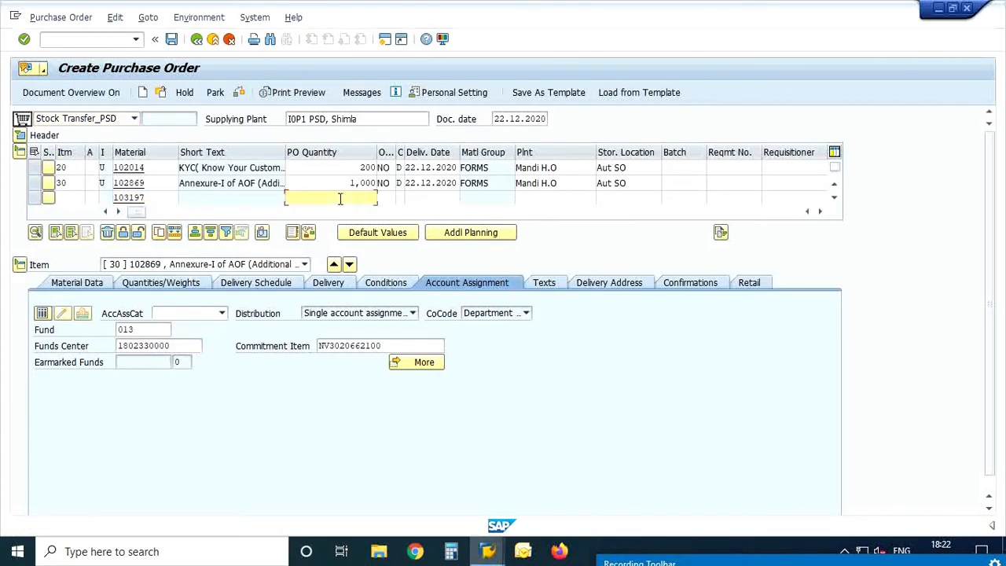
pyautogui.write('1,000')
# Set the plant to I153 and the storage location to SO01 for material 103197.
pyautogui.click(534, 197)
pyautogui.write('IH03')
pyautogui.press('Tab')
pyautogui.write('S004')
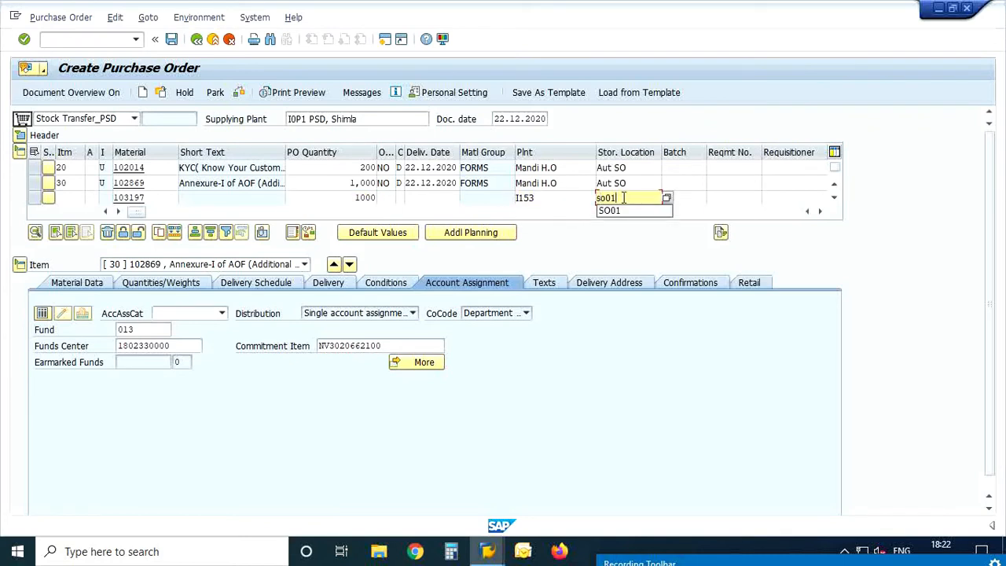
pyautogui.press('Return')
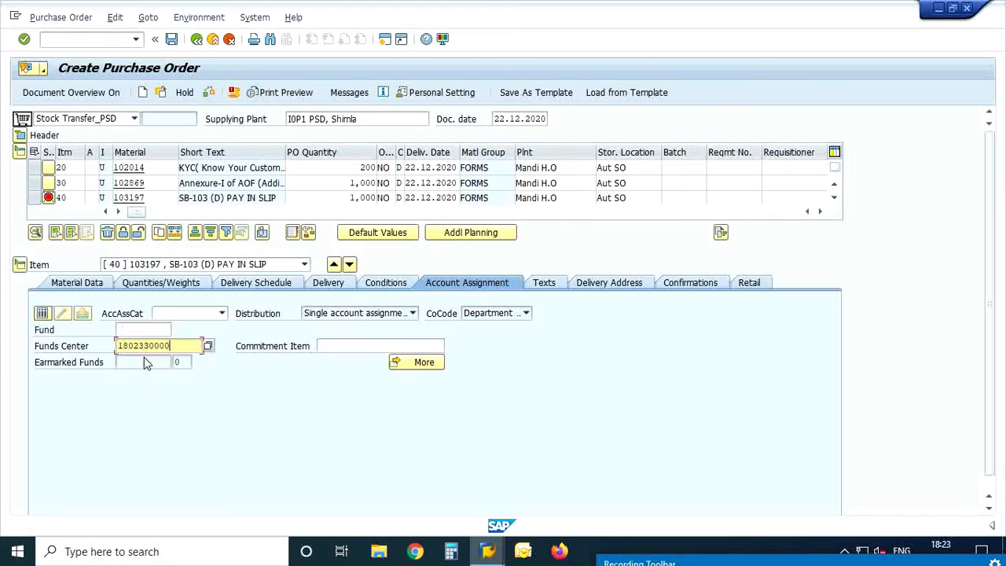
# Check the complete purchase order for errors and save it.
pyautogui.click(43, 20)
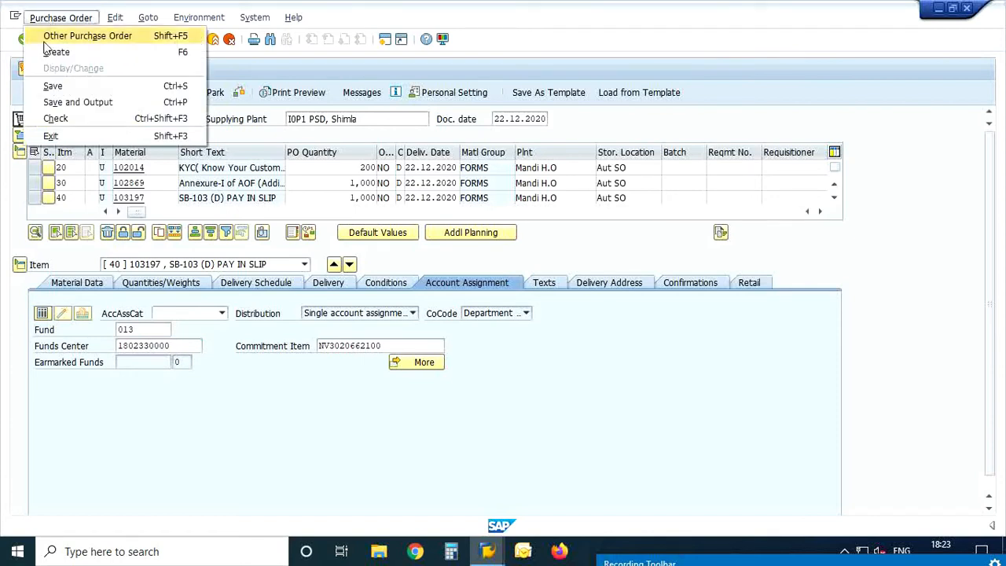
pyautogui.click(56, 118)
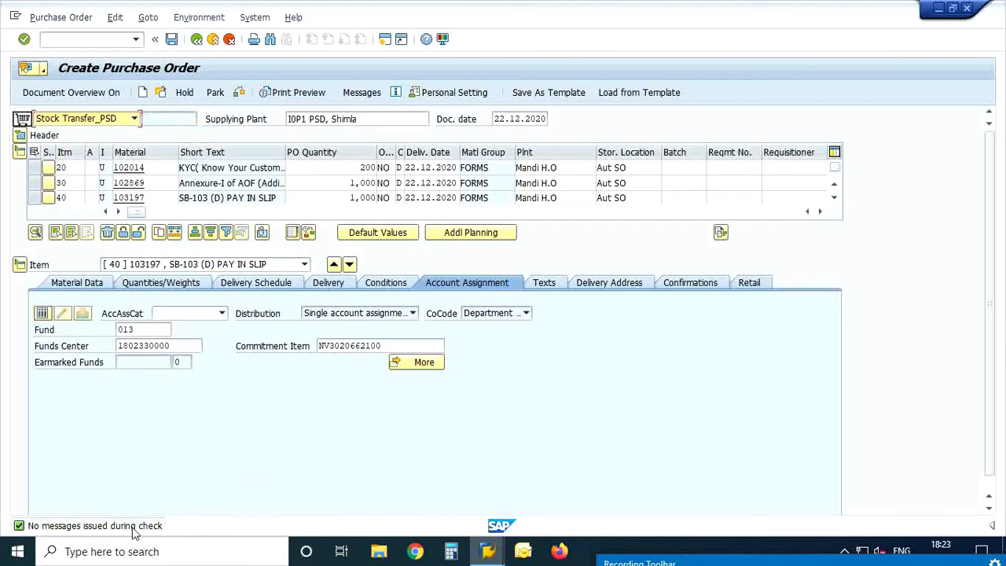
pyautogui.click(172, 39)
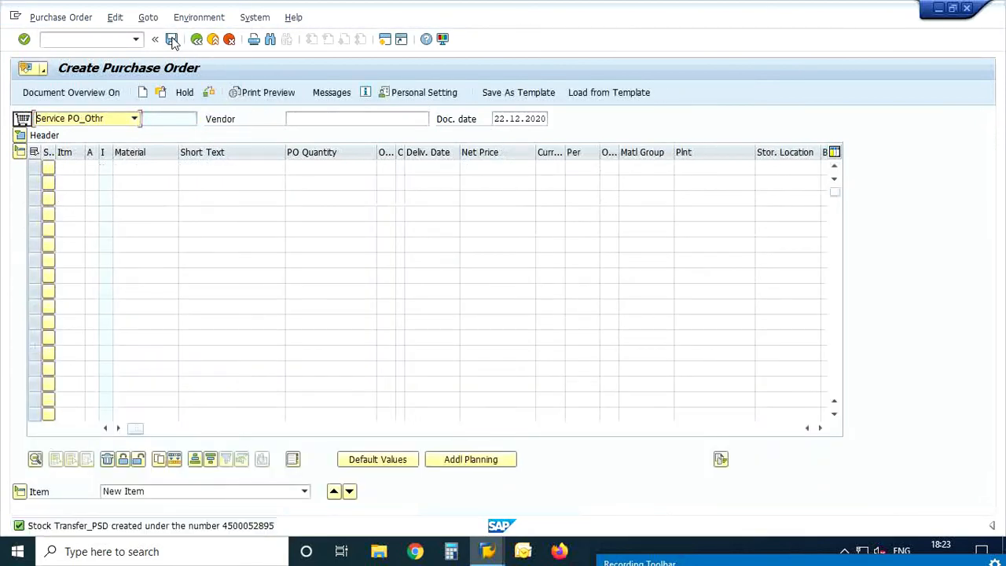
# Print the saved stock transfer order with Microsoft Print to PDF and save it to the Desktop as psd.
pyautogui.hotkey('ctrl', 'p')
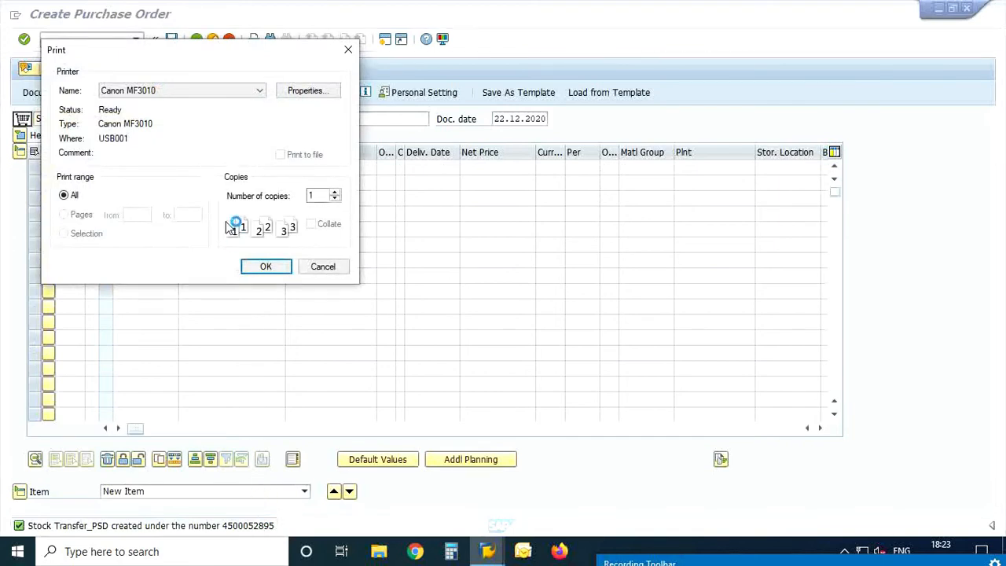
pyautogui.click(227, 91)
pyautogui.click(193, 123)
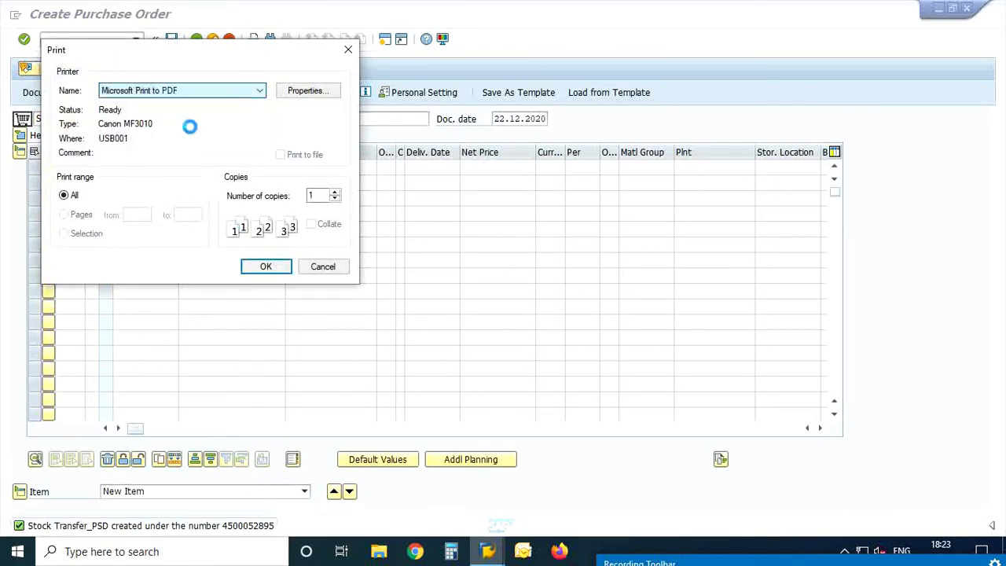
pyautogui.click(266, 267)
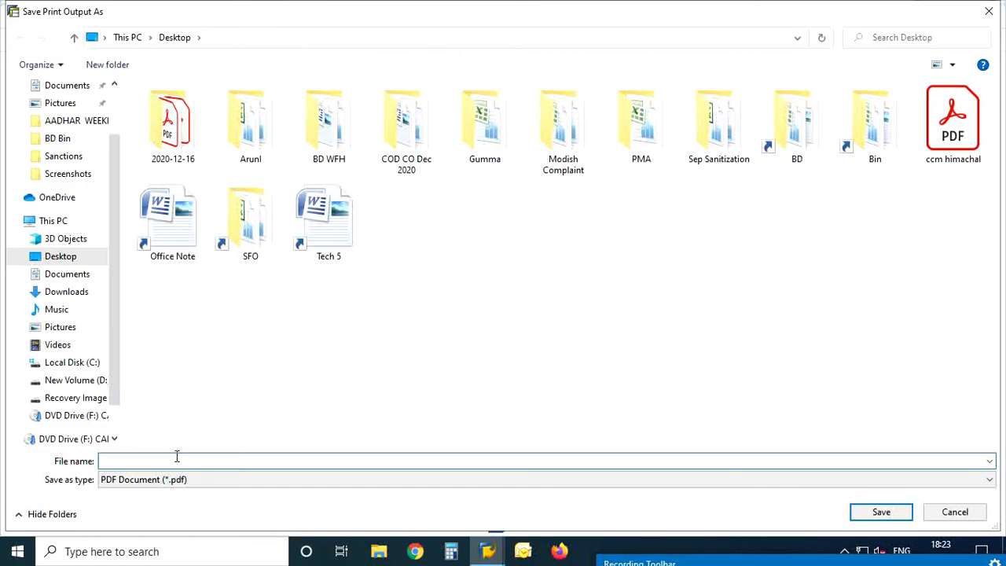
pyautogui.click(856, 511)
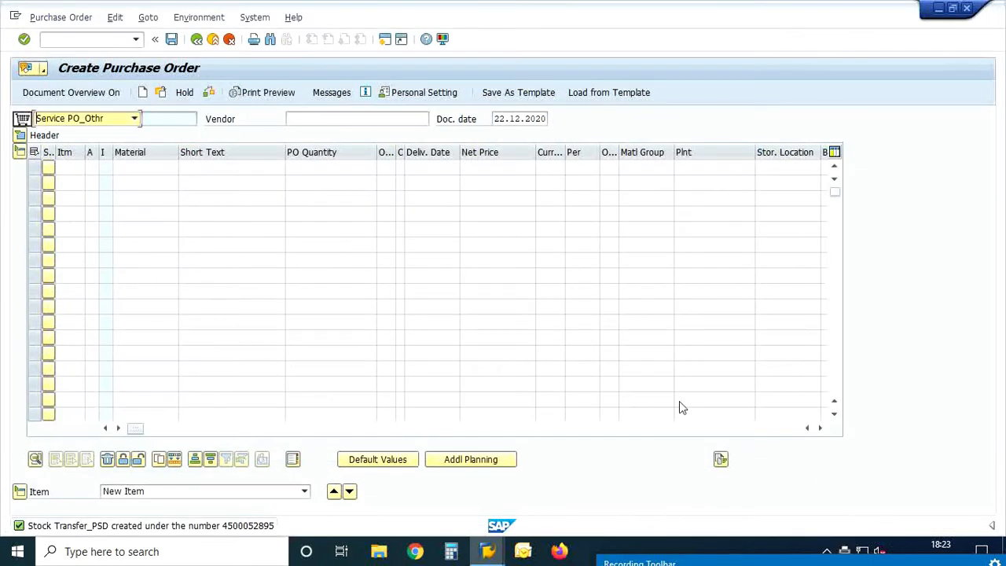
# Open the psd PDF from the desktop to review the printed stock transfer order.
pyautogui.rightClick(586, 551)
pyautogui.click(636, 443)
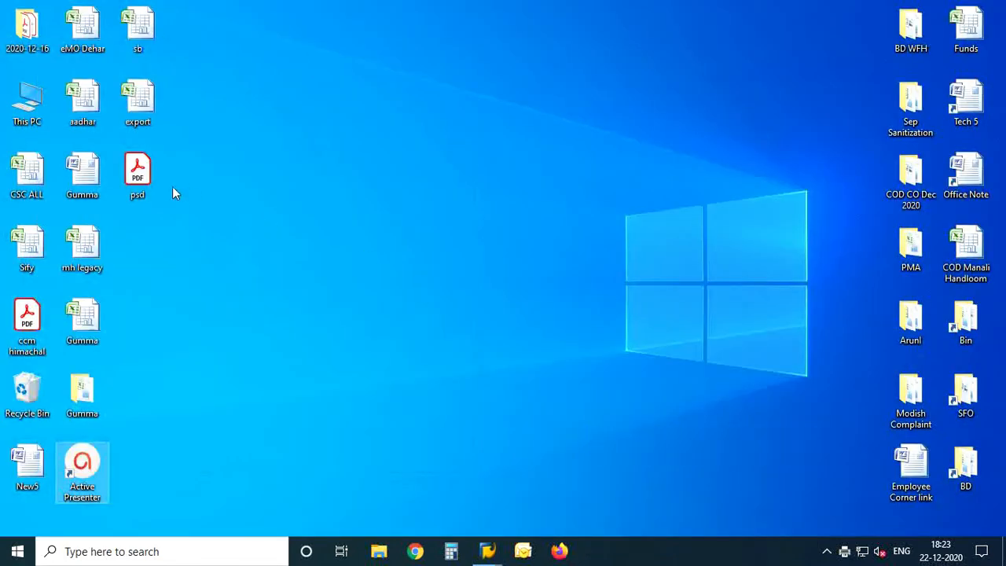
pyautogui.doubleClick(137, 171)
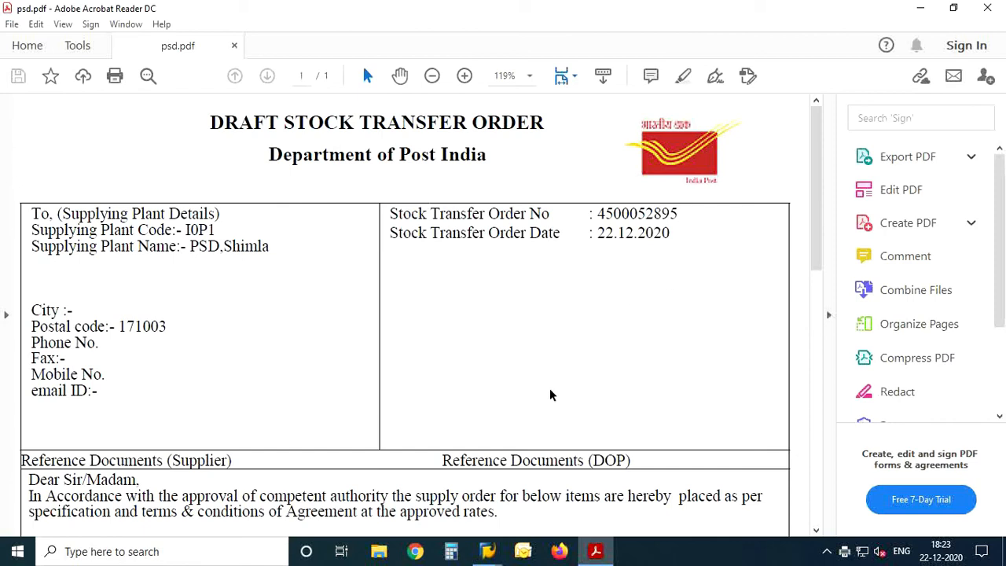
pyautogui.click(826, 551)
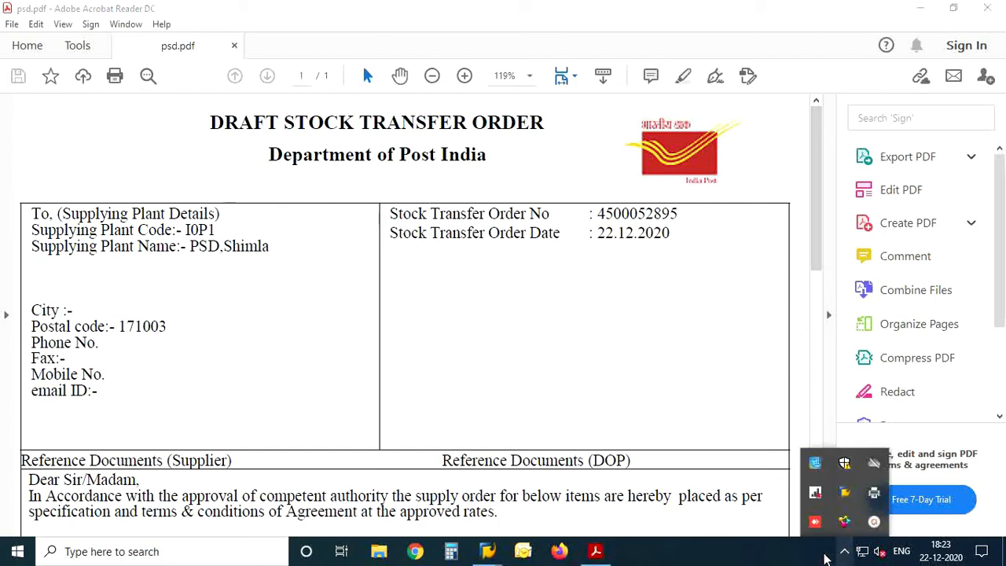
pyautogui.click(873, 522)
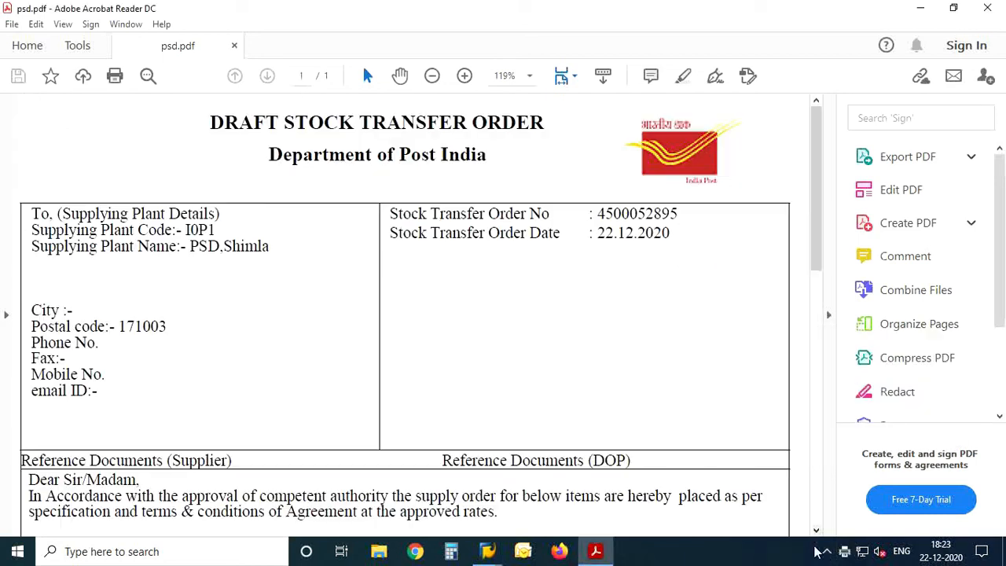
pyautogui.click(844, 551)
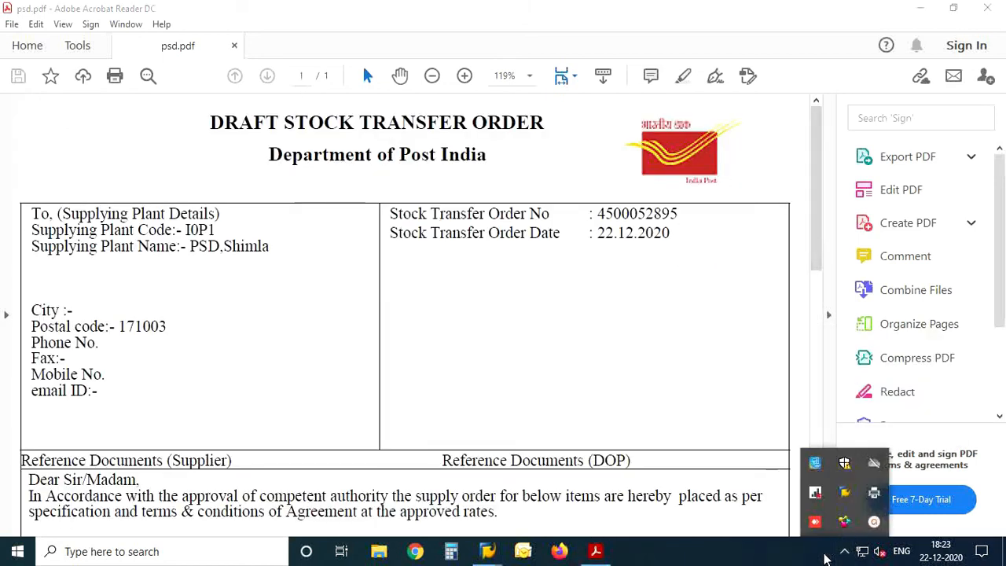
pyautogui.click(873, 522)
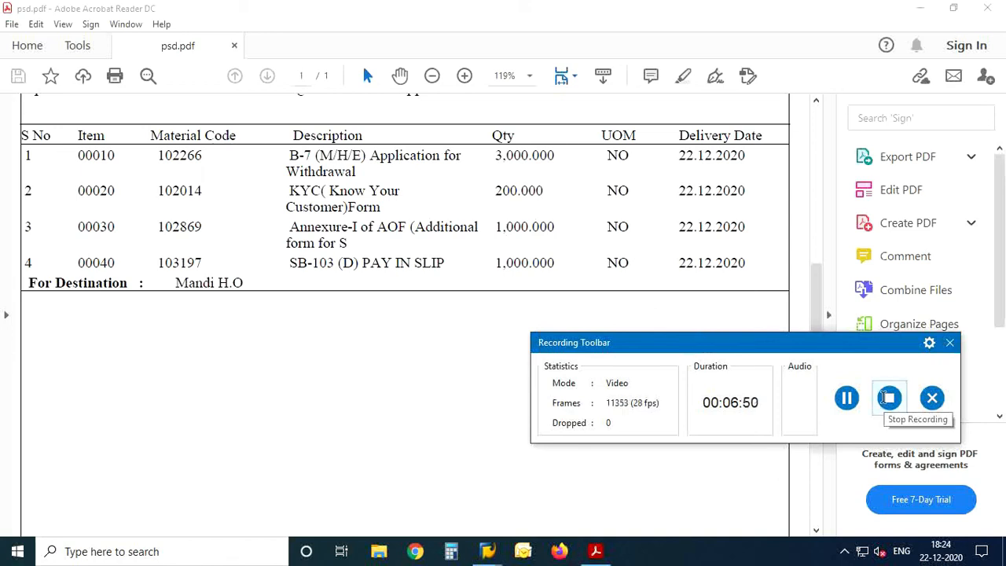
pyautogui.click(889, 398)
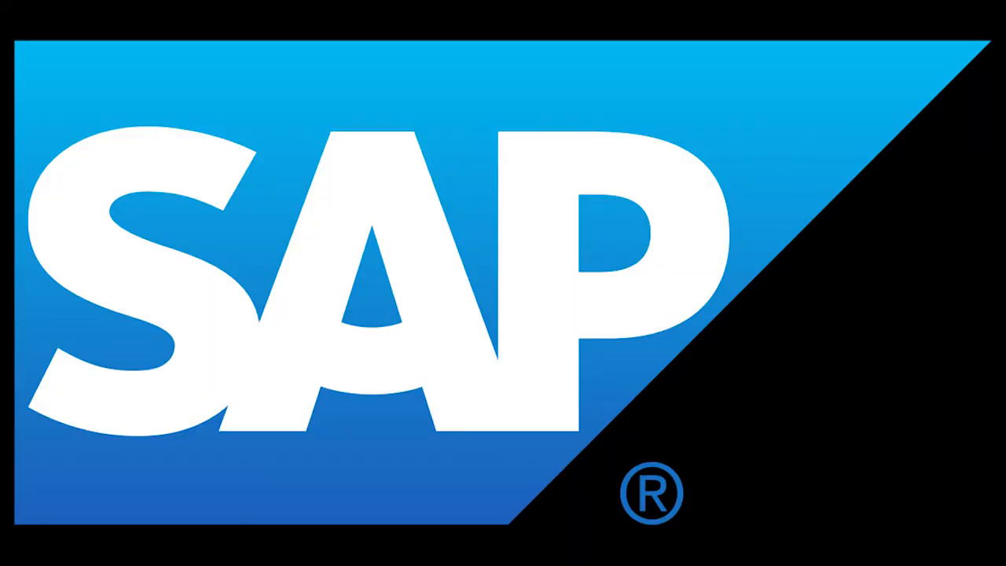